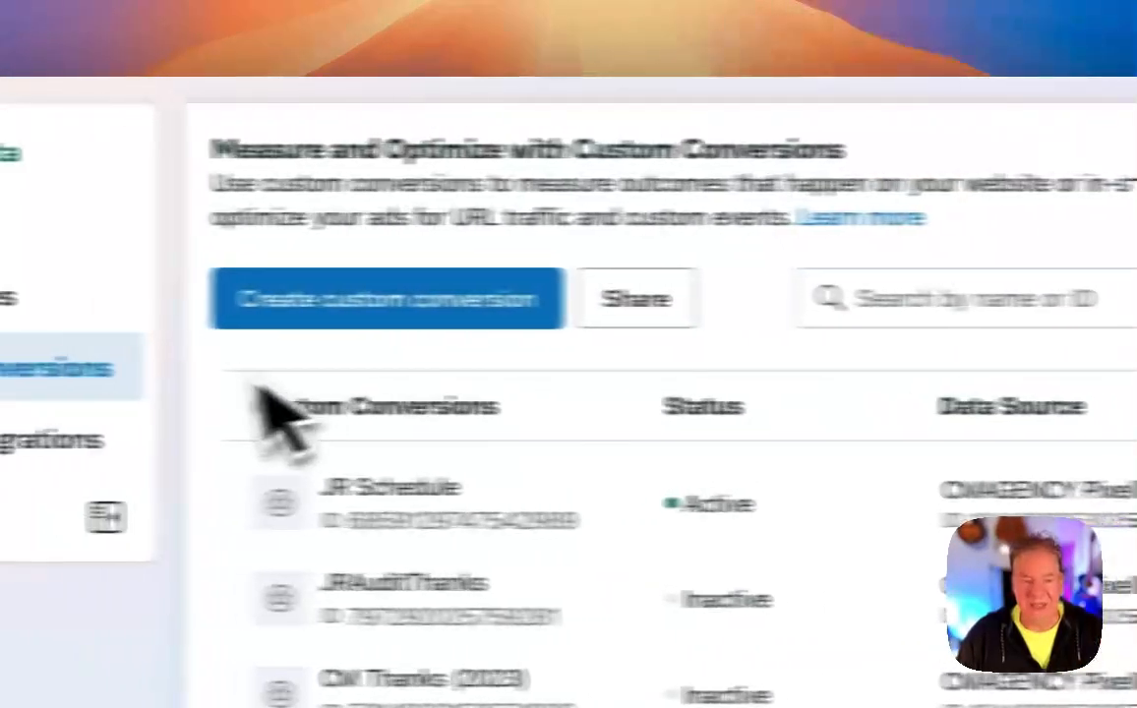
- Start a new custom conversion named Step 2 with the description step2
{"action": "left_click", "coordinate": [457, 305]}
{"action": "left_click", "coordinate": [523, 215]}
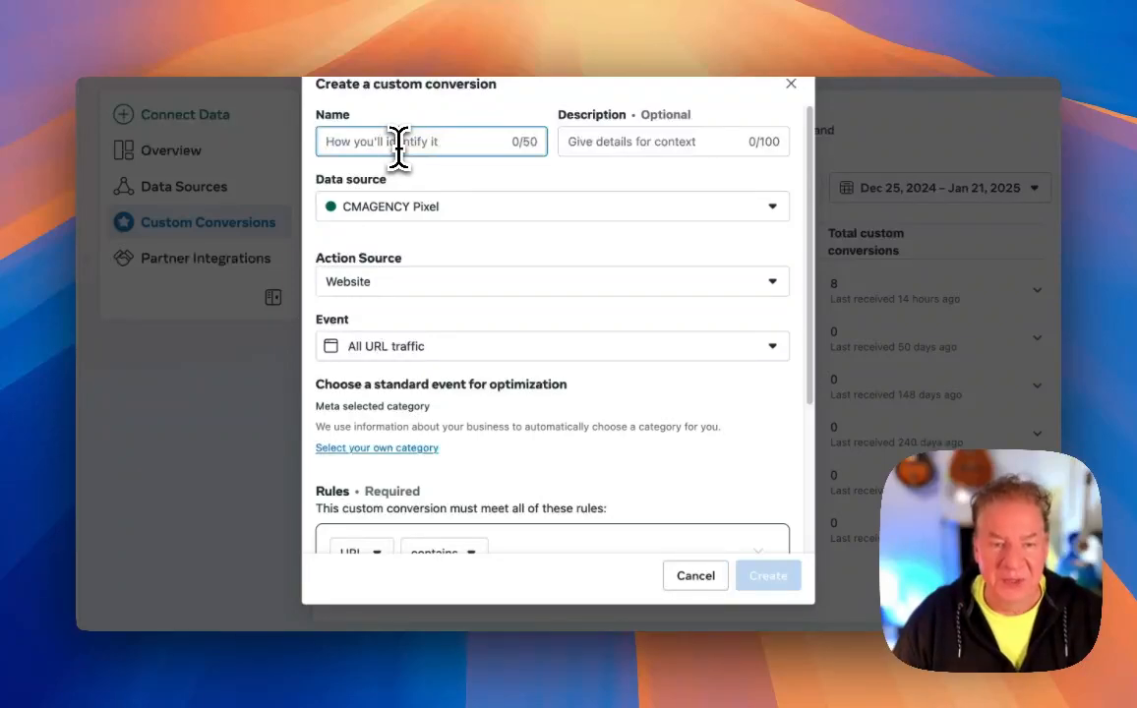
{"action": "type", "text": "Step 2"}
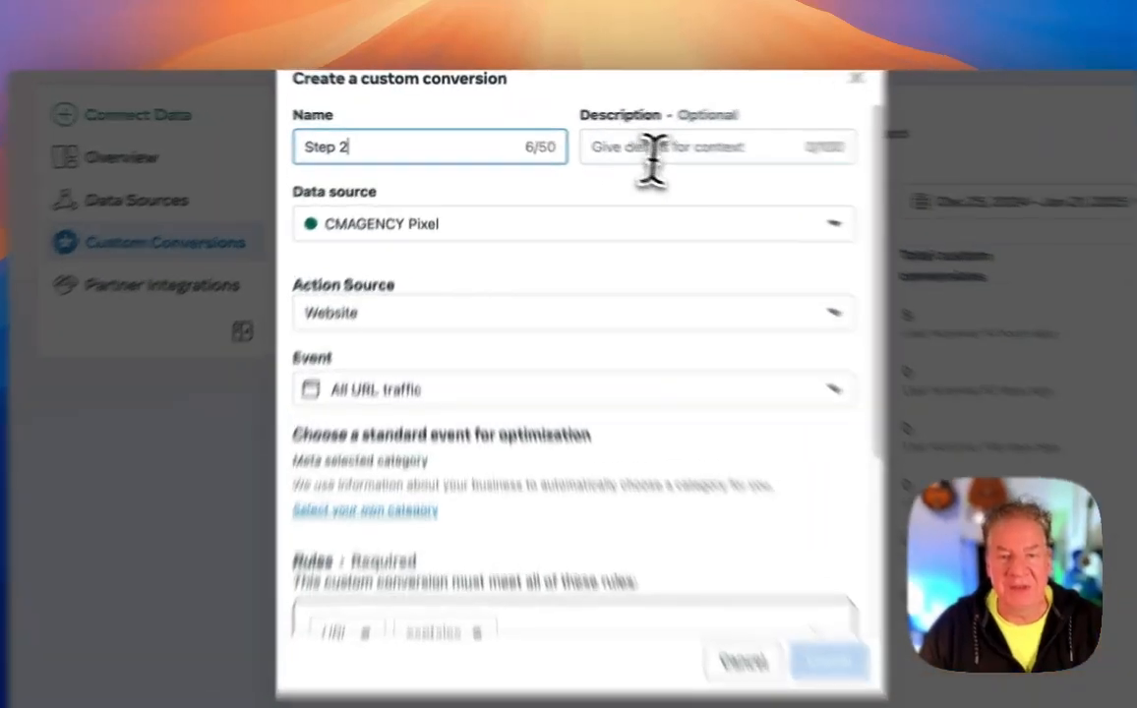
{"action": "left_click", "coordinate": [617, 142]}
{"action": "type", "text": "step2"}
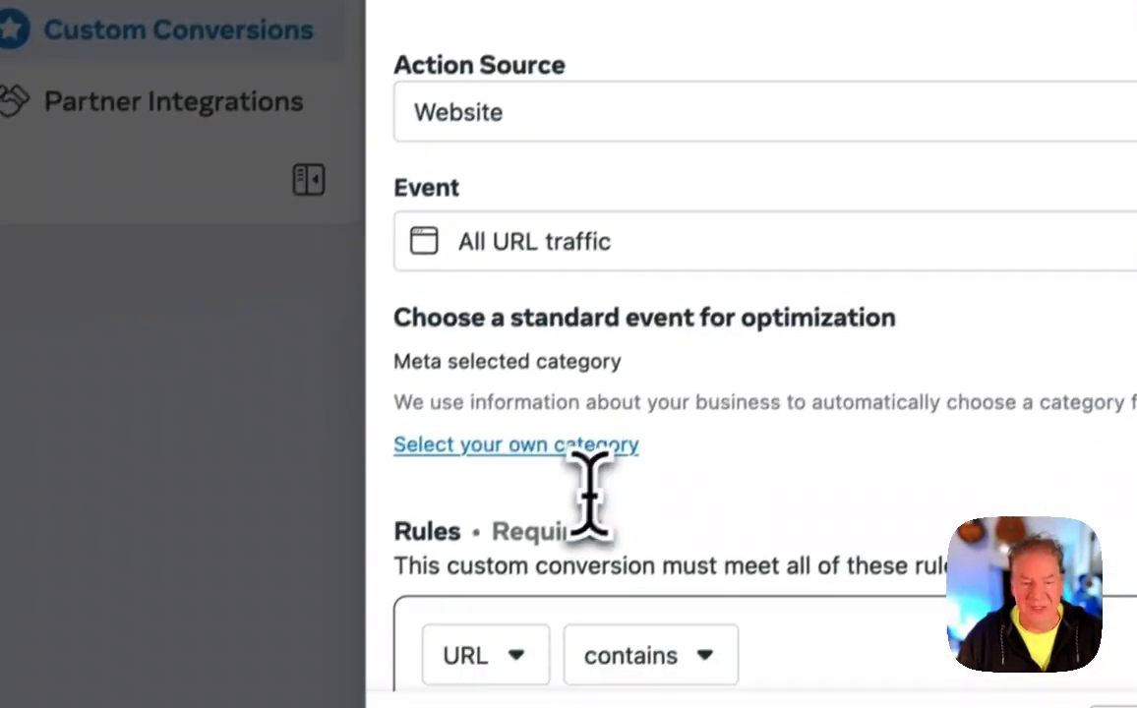
- Add a rule that the URL contains /step2 and clear the duplicate text left beside the keyword
{"action": "scroll", "coordinate": [586, 500], "scroll_direction": "down", "scroll_amount": 5}
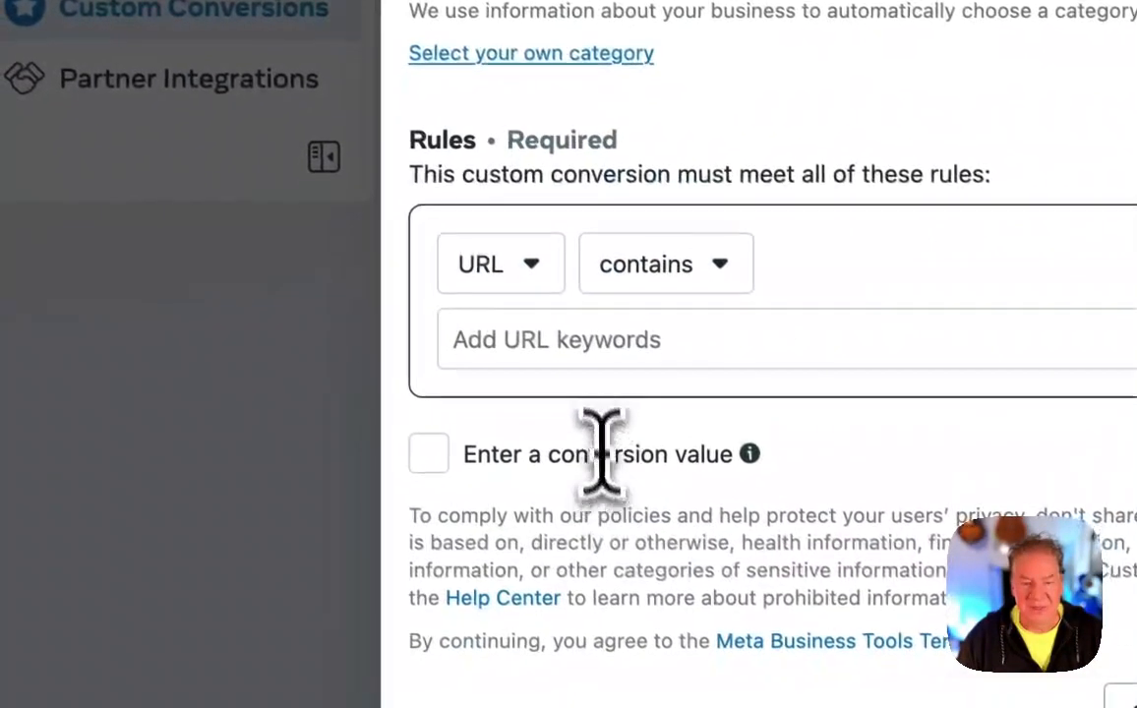
{"action": "left_click", "coordinate": [507, 335]}
{"action": "type", "text": "S"}
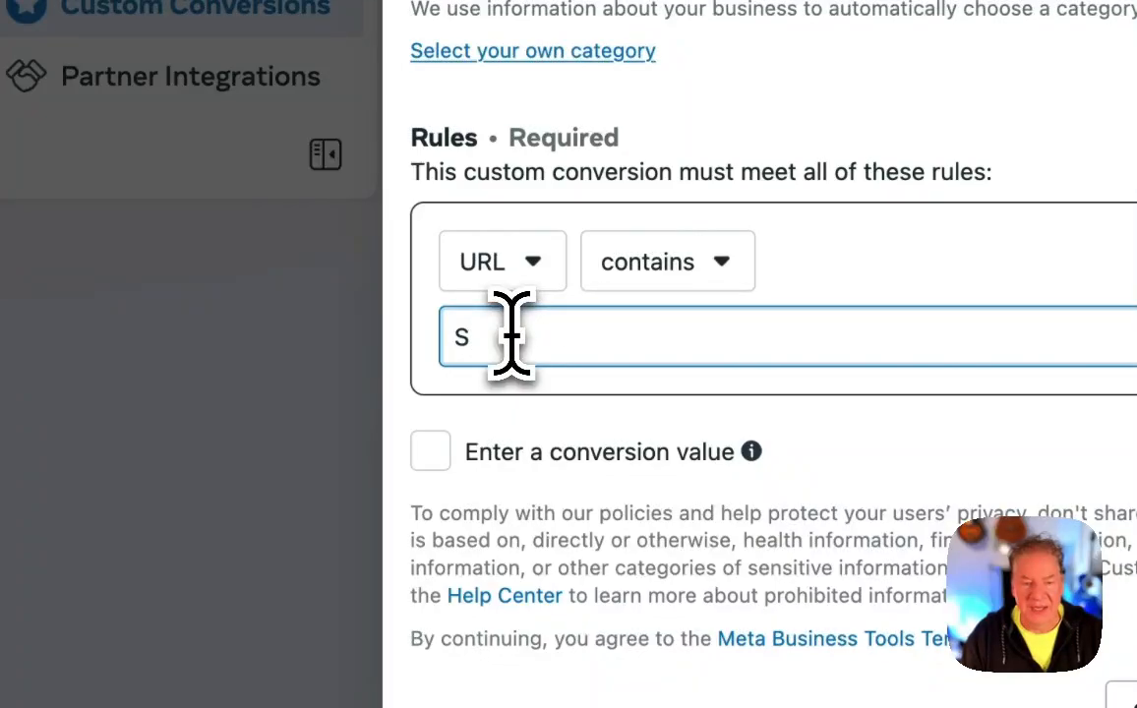
{"action": "key", "text": "BackSpace"}
{"action": "type", "text": "/step2"}
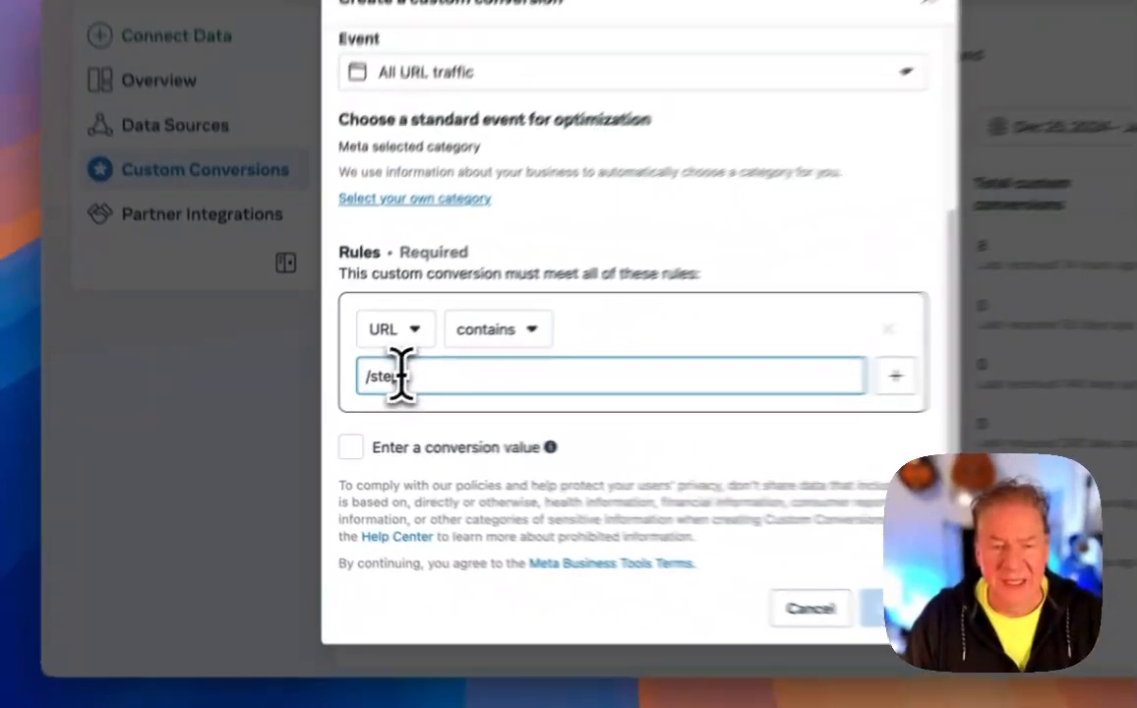
{"action": "key", "text": "Return"}
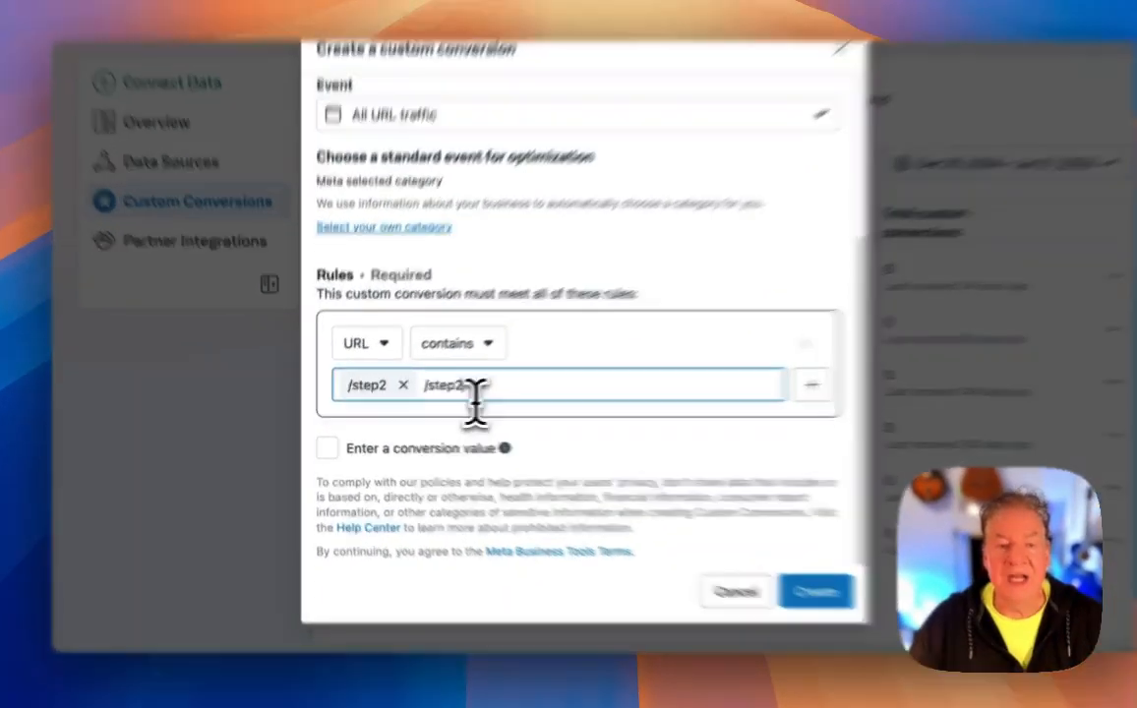
{"action": "left_click_drag", "start_coordinate": [452, 390], "coordinate": [416, 389]}
{"action": "key", "text": "BackSpace"}
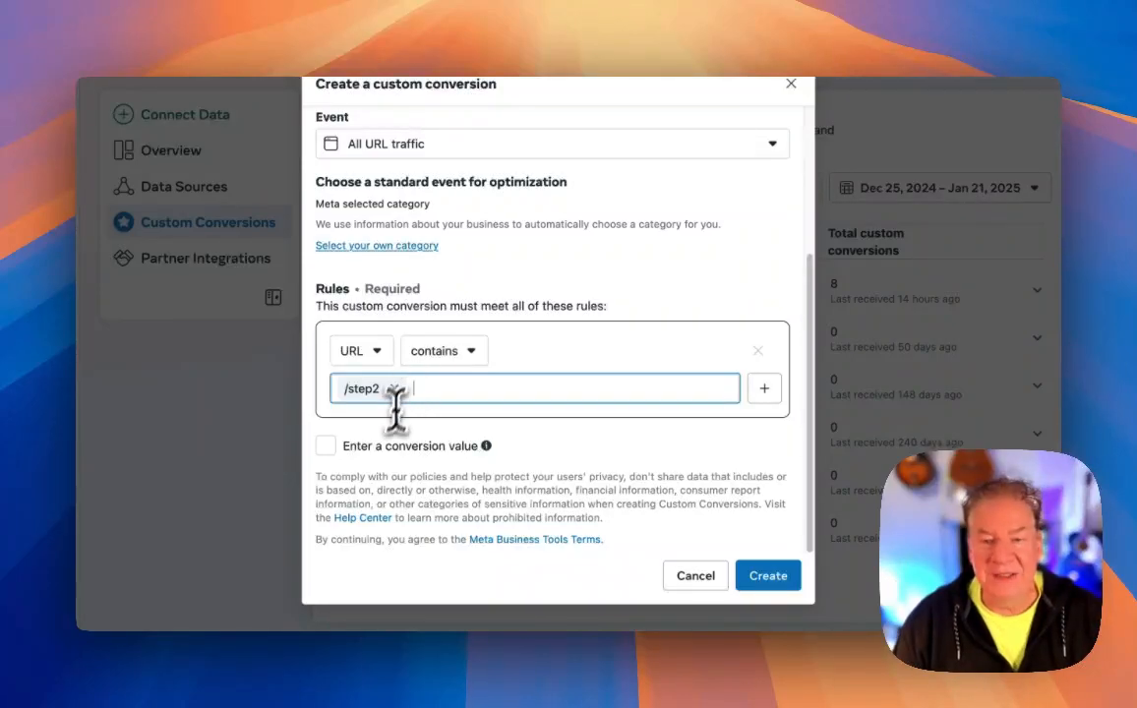
- Review the Step 2 conversion's details and cancel its creation
{"action": "left_click_drag", "start_coordinate": [809, 297], "coordinate": [805, 218]}
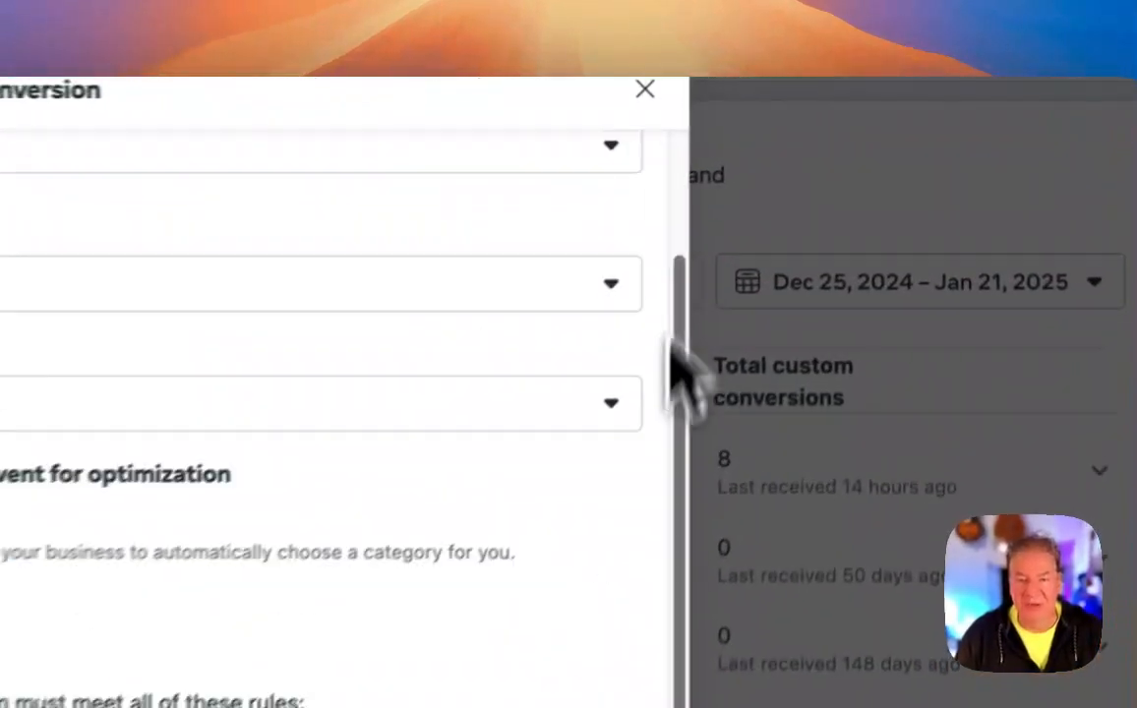
{"action": "left_click_drag", "start_coordinate": [679, 368], "coordinate": [661, 193]}
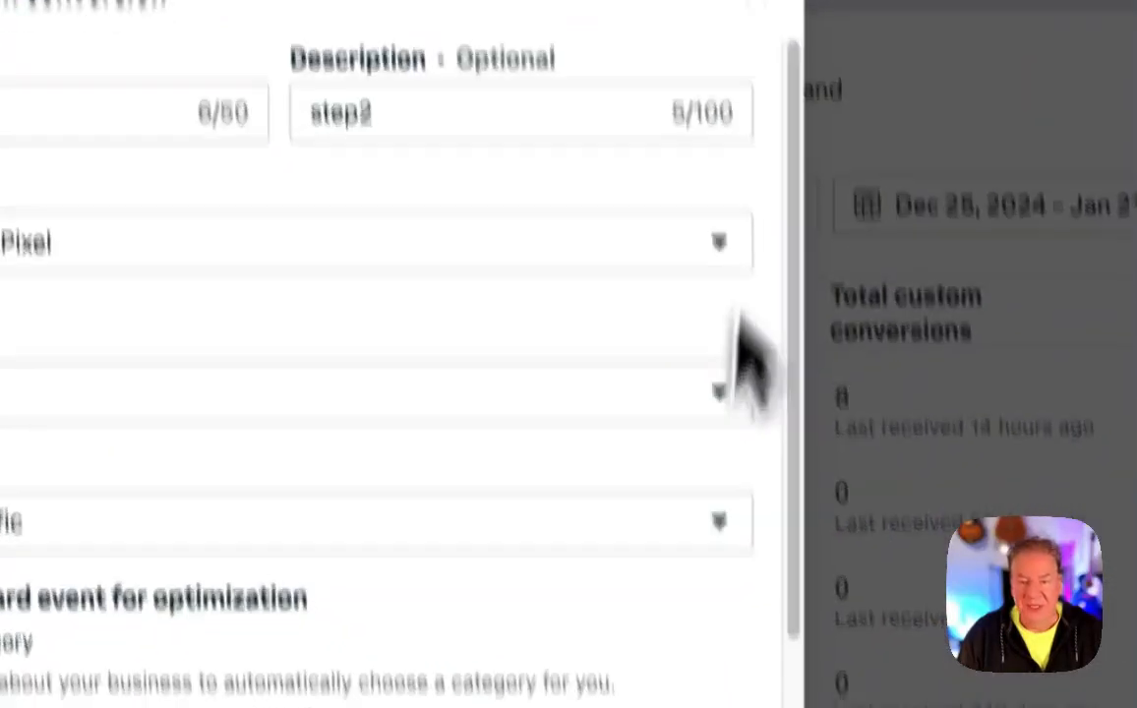
{"action": "scroll", "coordinate": [749, 359], "scroll_direction": "down", "scroll_amount": 10}
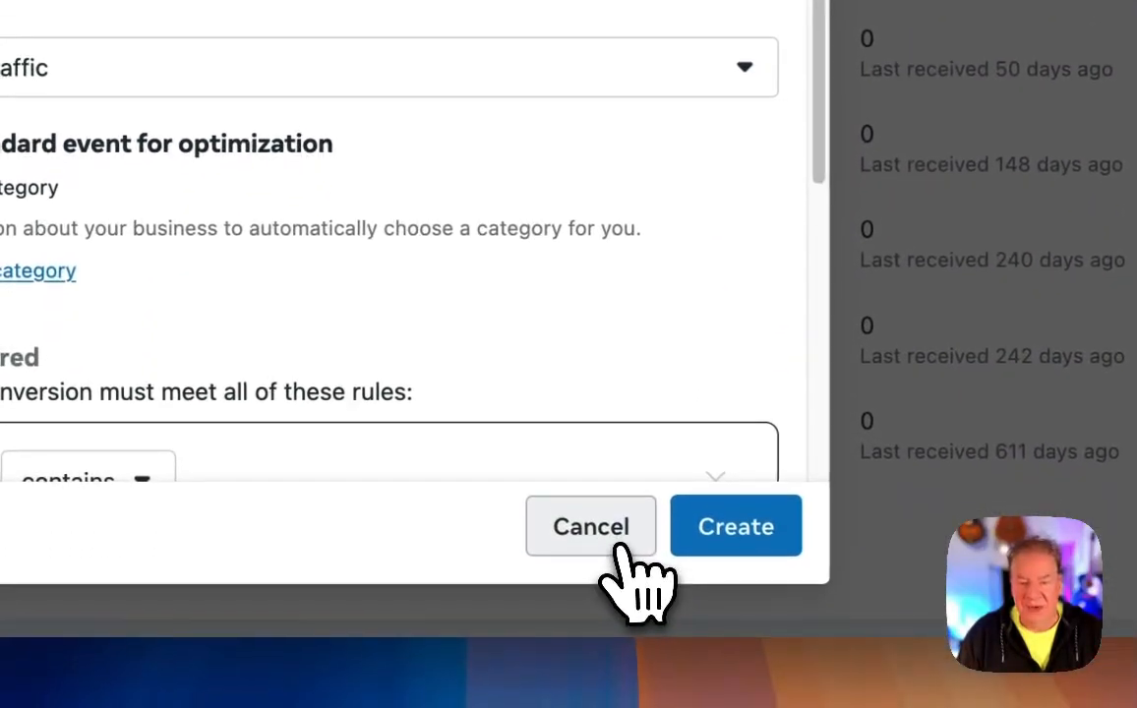
{"action": "left_click", "coordinate": [616, 545]}
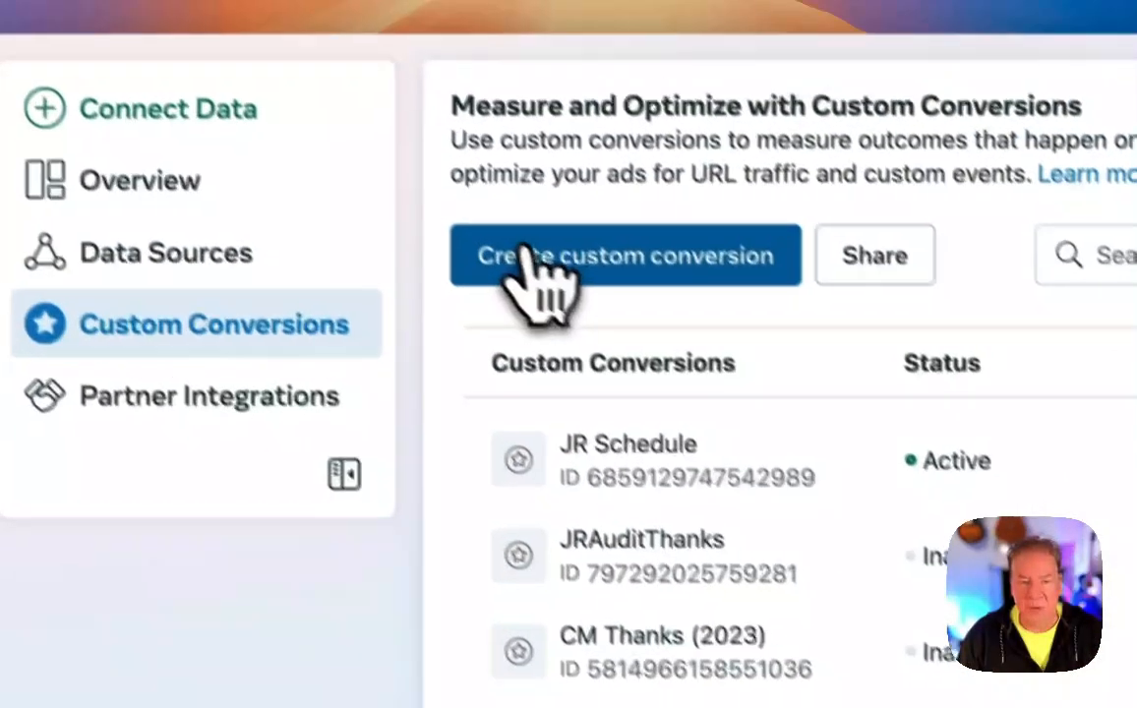
- Start a new custom conversion named Step 3 with the description Booking Page
{"action": "left_click", "coordinate": [525, 264]}
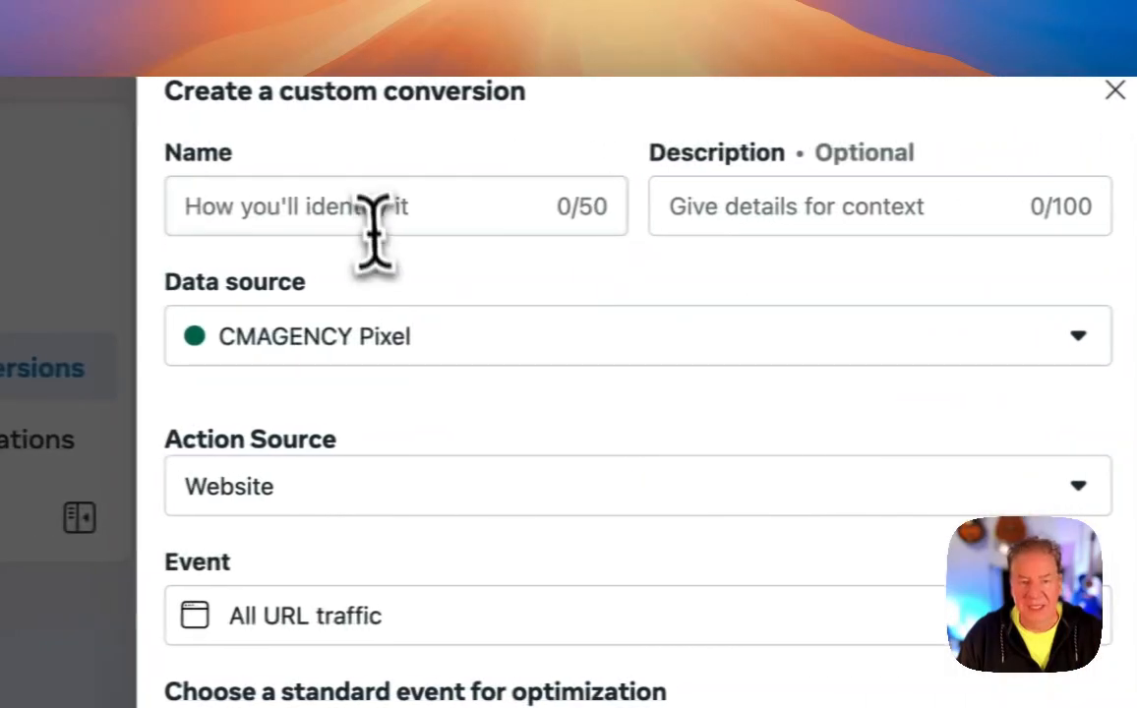
{"action": "left_click", "coordinate": [382, 212]}
{"action": "type", "text": "Ste["}
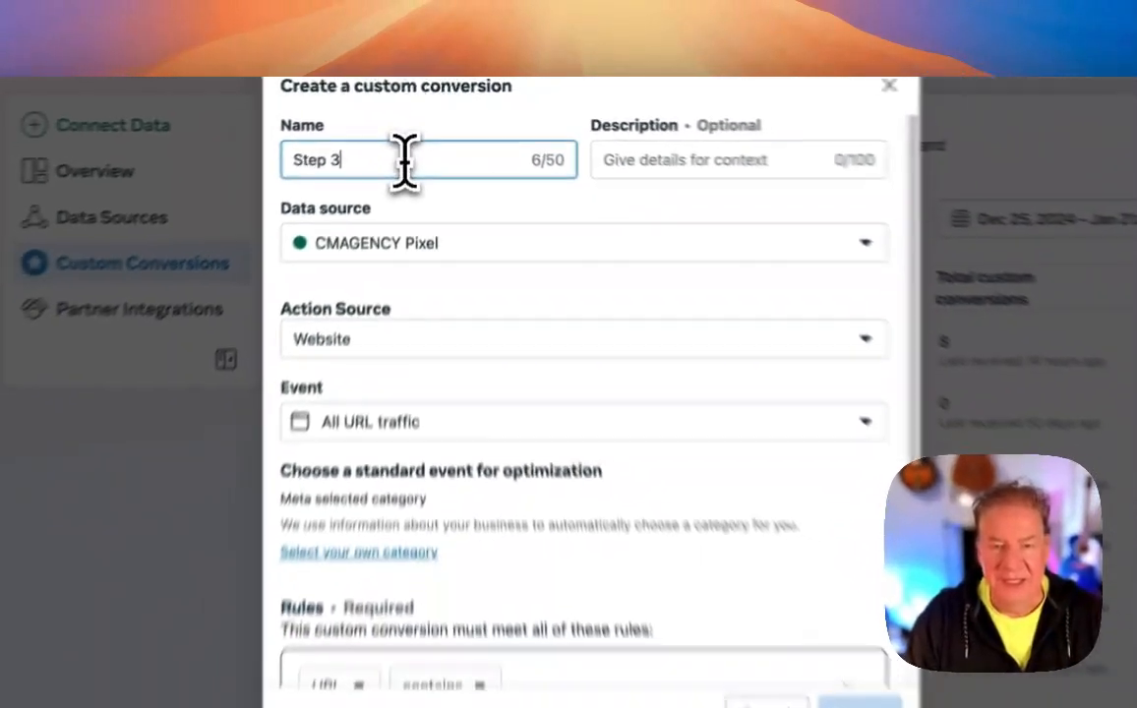
{"action": "key", "text": "Tab"}
{"action": "type", "text": "Boo"}
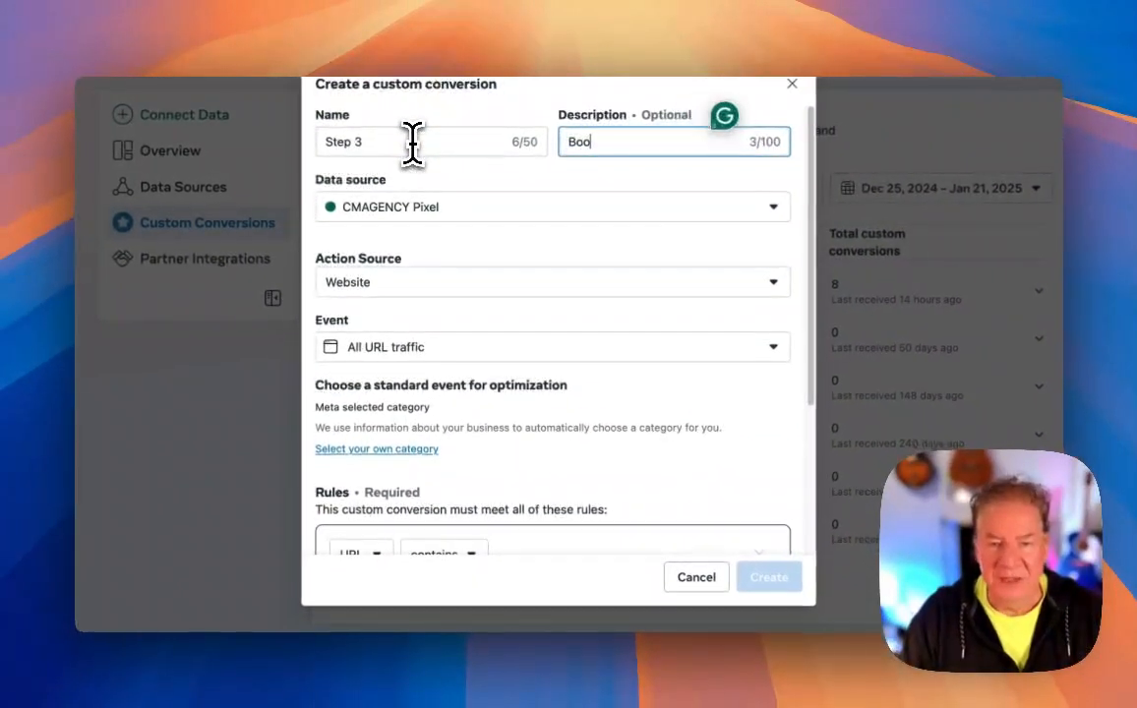
{"action": "type", "text": "king Page"}
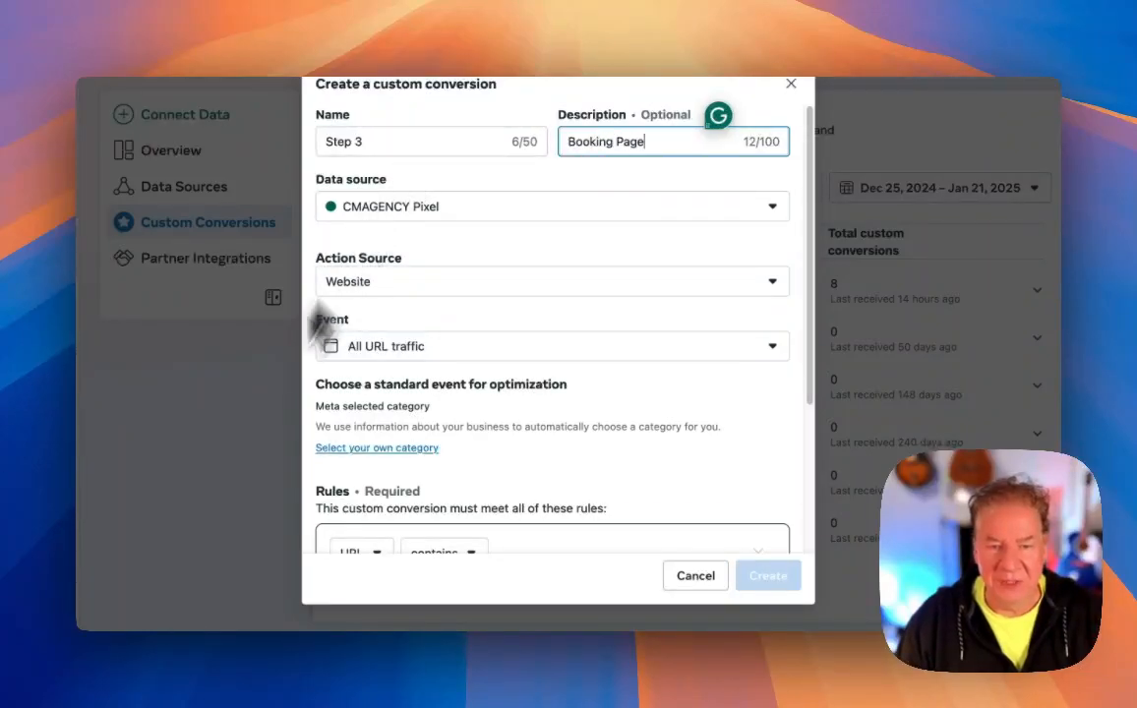
- Add a rule that the URL contains /step3, clear the duplicate text, and cancel creating the conversion
{"action": "scroll", "coordinate": [622, 464], "scroll_direction": "down", "scroll_amount": 3}
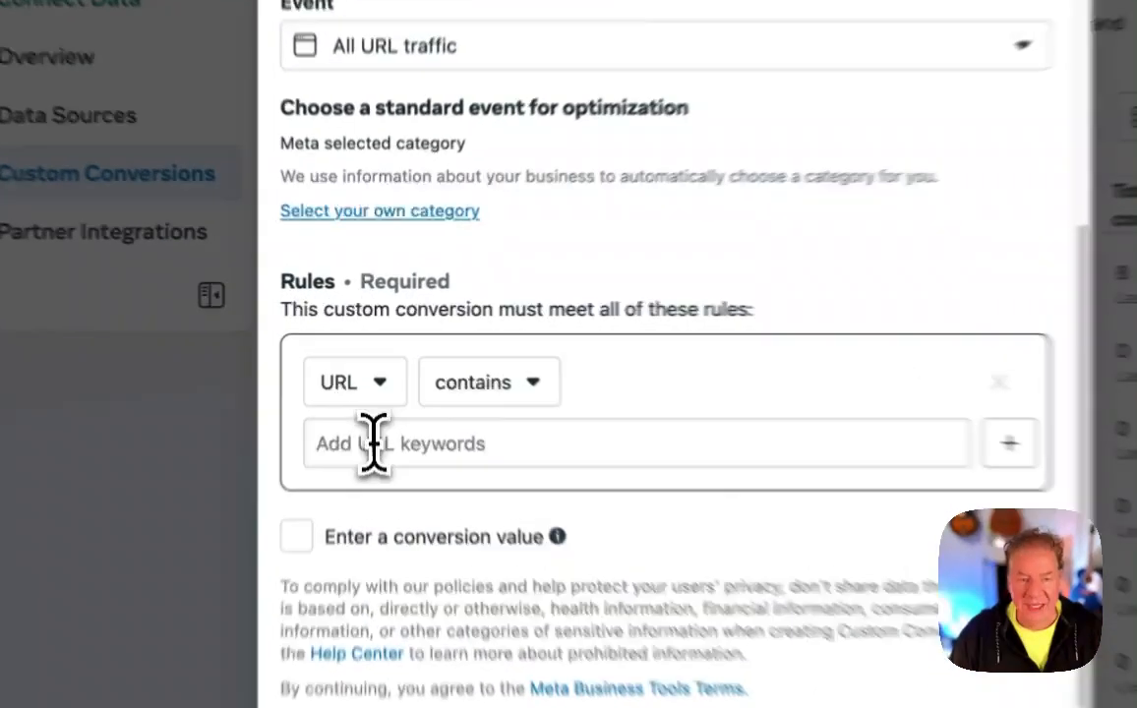
{"action": "left_click", "coordinate": [376, 389]}
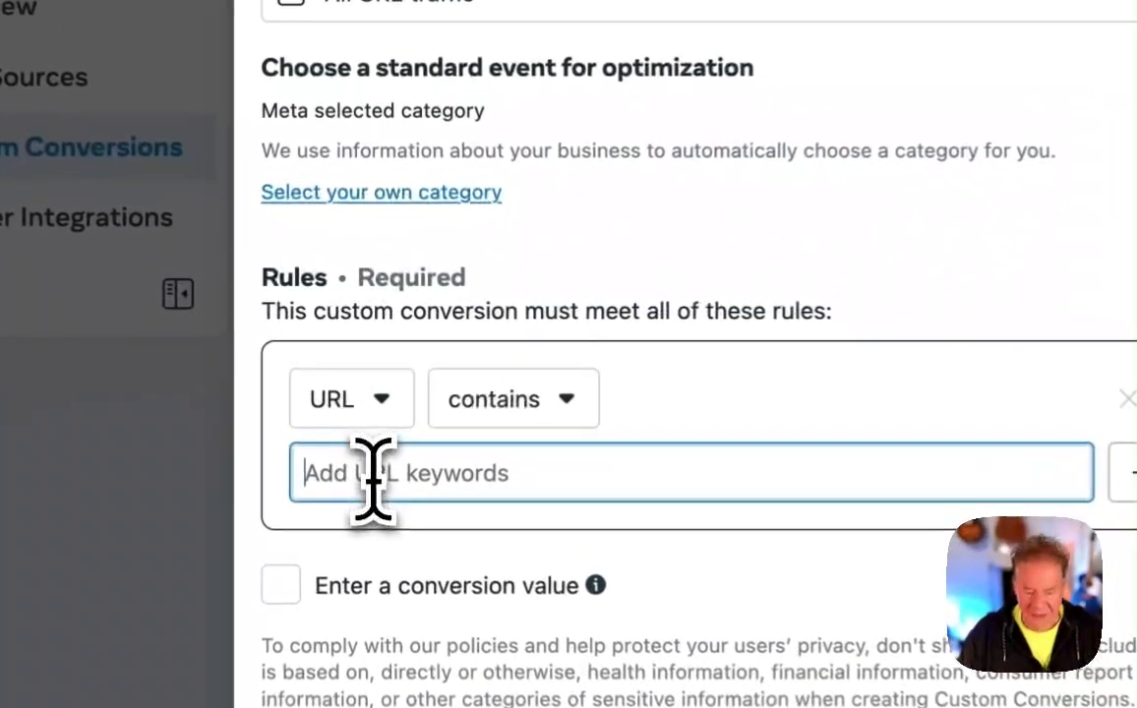
{"action": "type", "text": "/step2"}
{"action": "key", "text": "Return"}
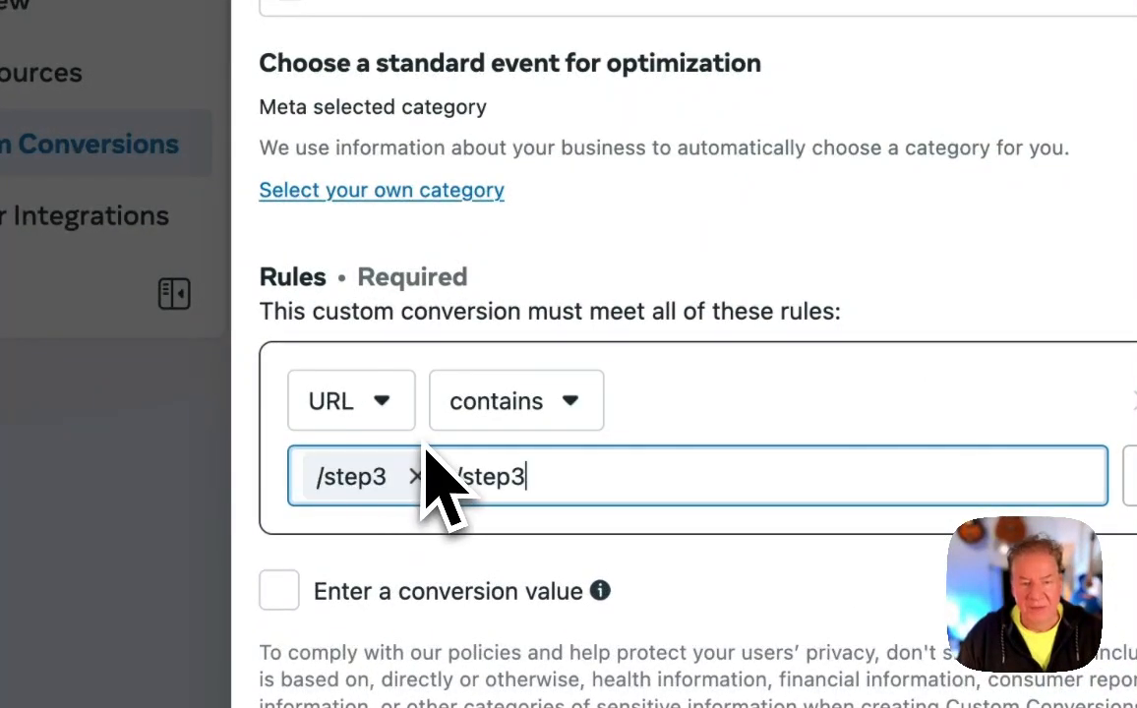
{"action": "left_click_drag", "start_coordinate": [563, 495], "coordinate": [464, 482]}
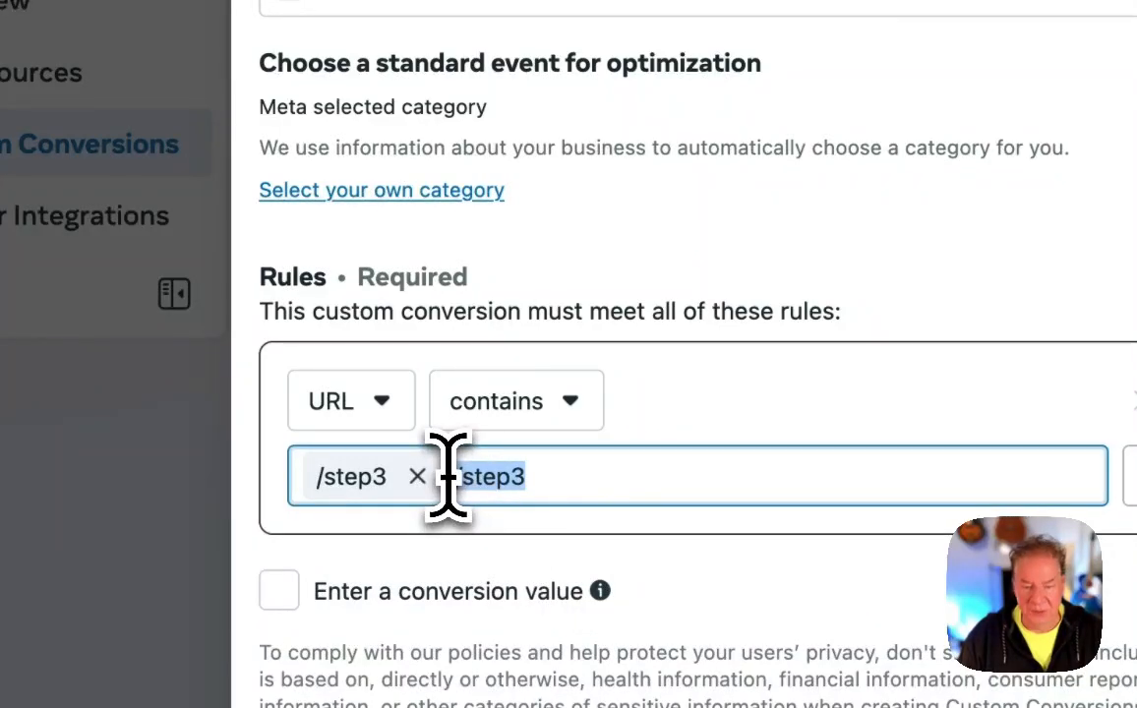
{"action": "key", "text": "BackSpace"}
{"action": "scroll", "coordinate": [686, 361], "scroll_direction": "up", "scroll_amount": 5}
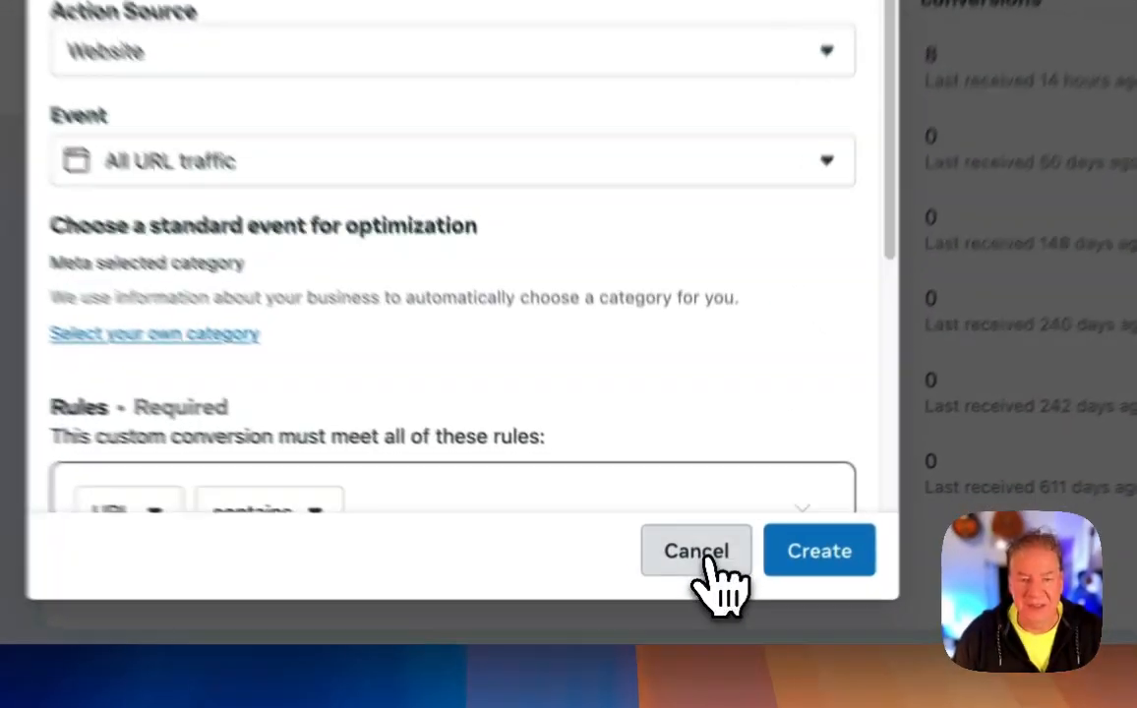
{"action": "left_click", "coordinate": [698, 578]}
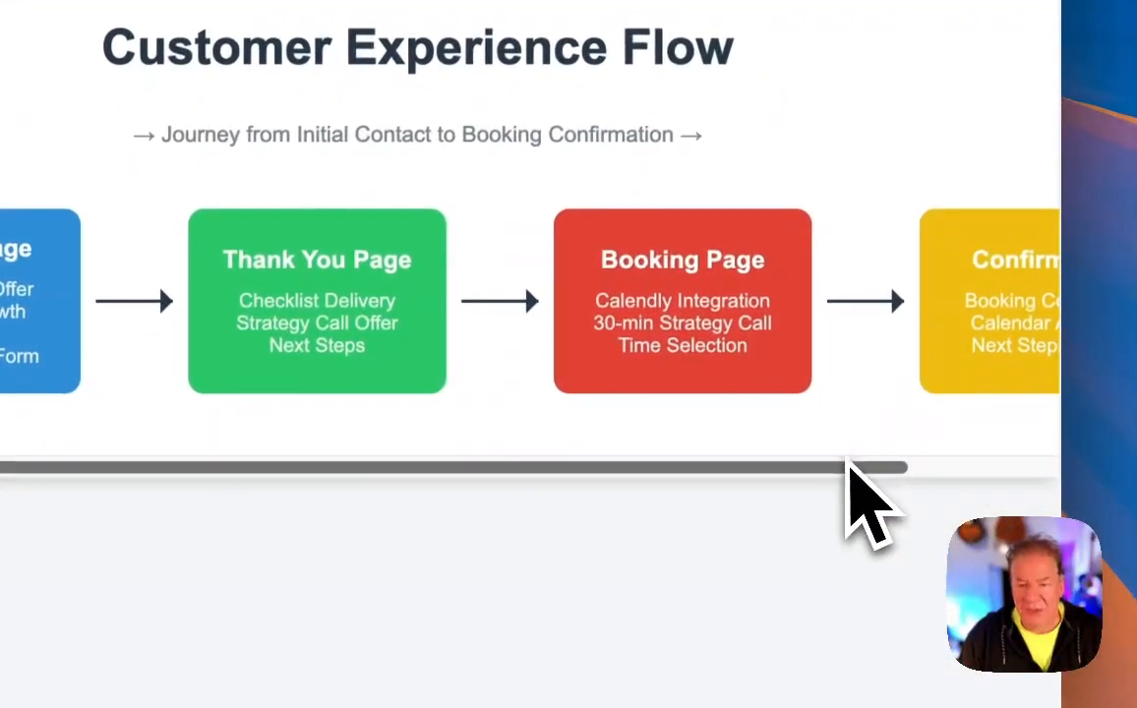
- Start a new custom conversion named Step 4 with the description Confirmation page Booking
{"action": "left_click_drag", "start_coordinate": [847, 465], "coordinate": [384, 425]}
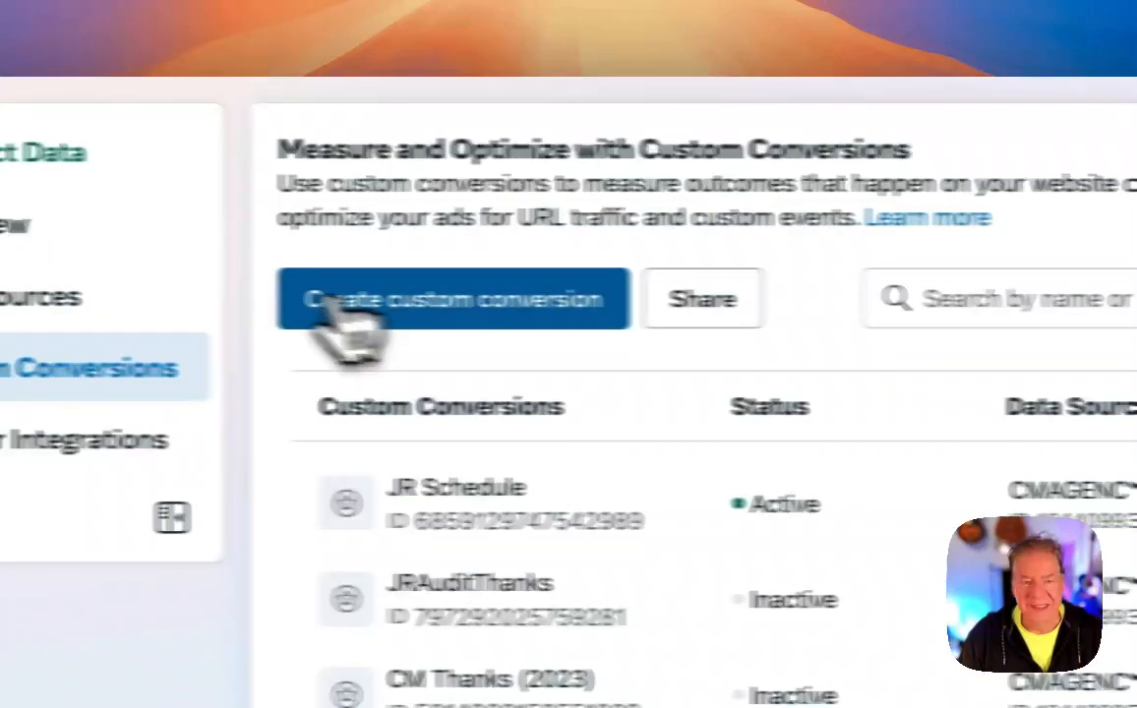
{"action": "left_click", "coordinate": [344, 307]}
{"action": "left_click", "coordinate": [509, 209]}
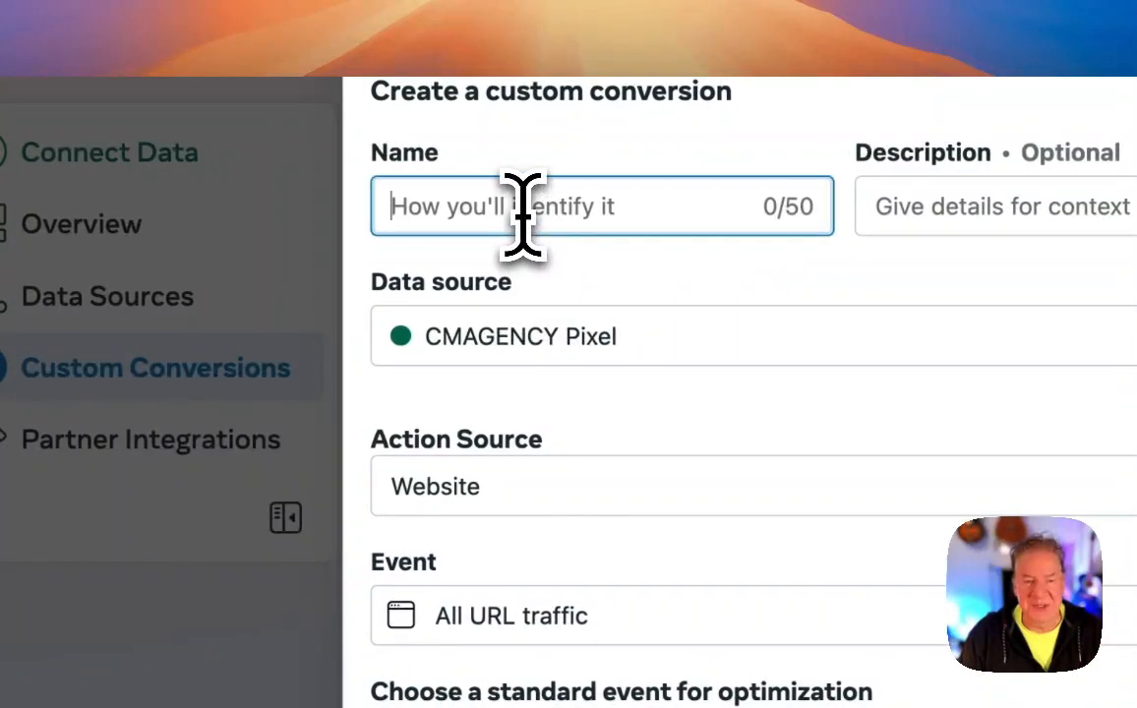
{"action": "type", "text": "Step"}
{"action": "key", "text": "BackSpace"}
{"action": "type", "text": "3"}
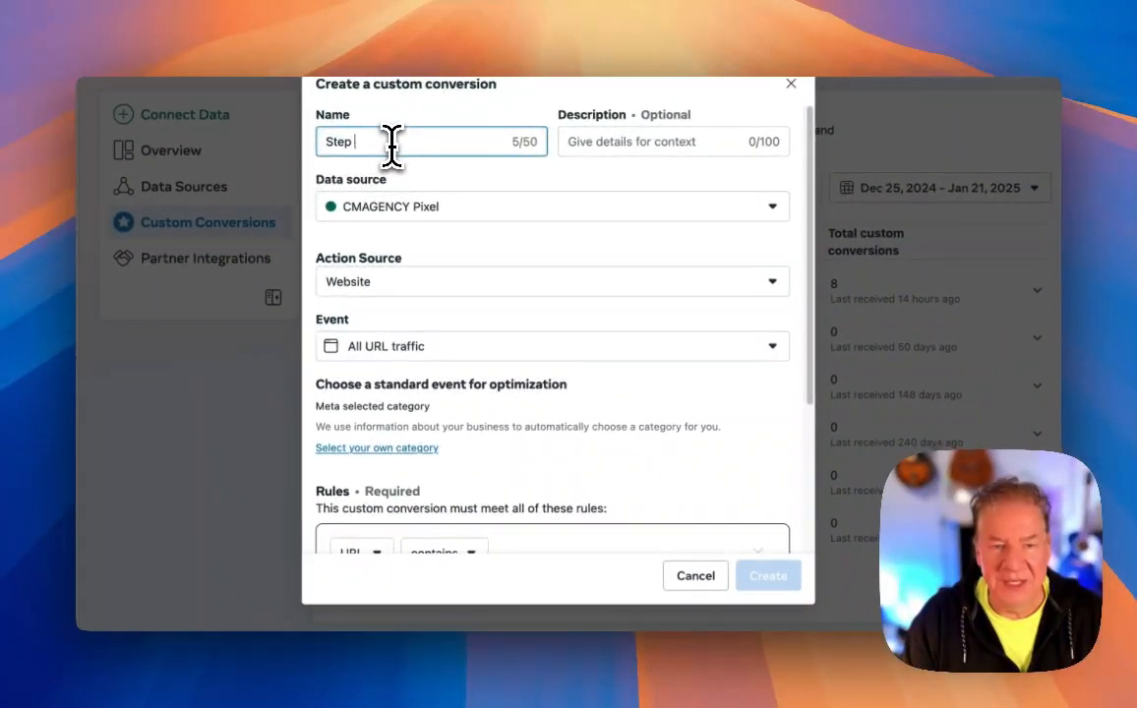
{"action": "type", "text": "4"}
{"action": "key", "text": "Tab"}
{"action": "type", "text": "Confirmation page BOo"}
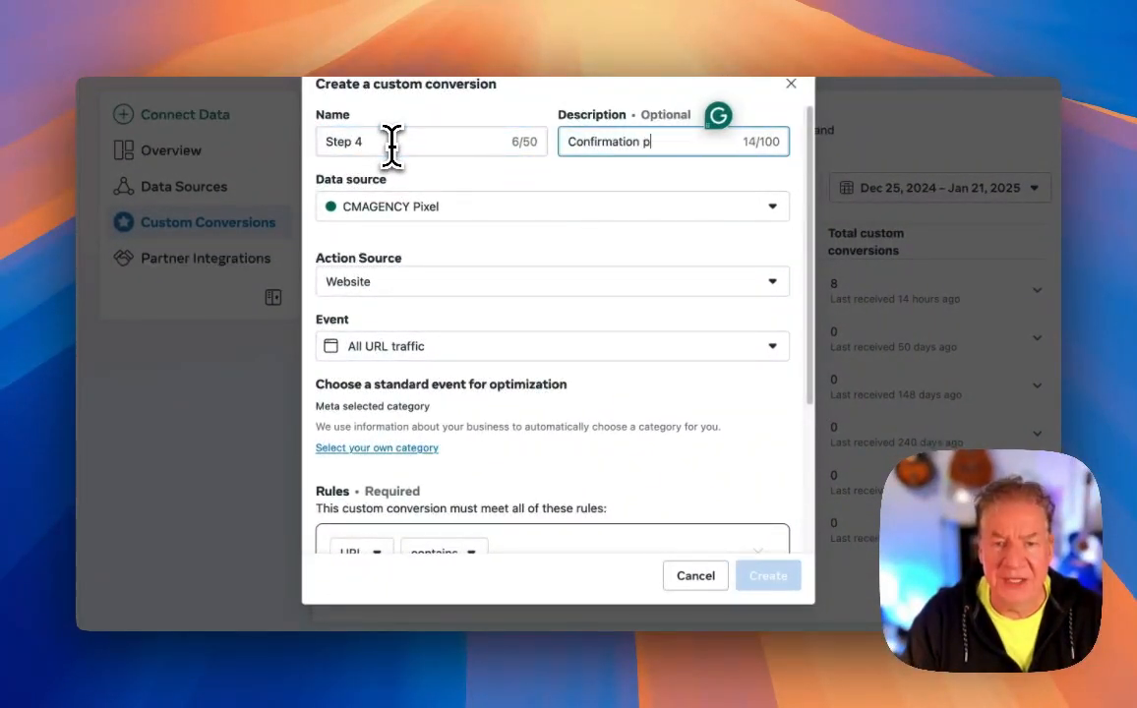
{"action": "key", "text": "BackSpace"}
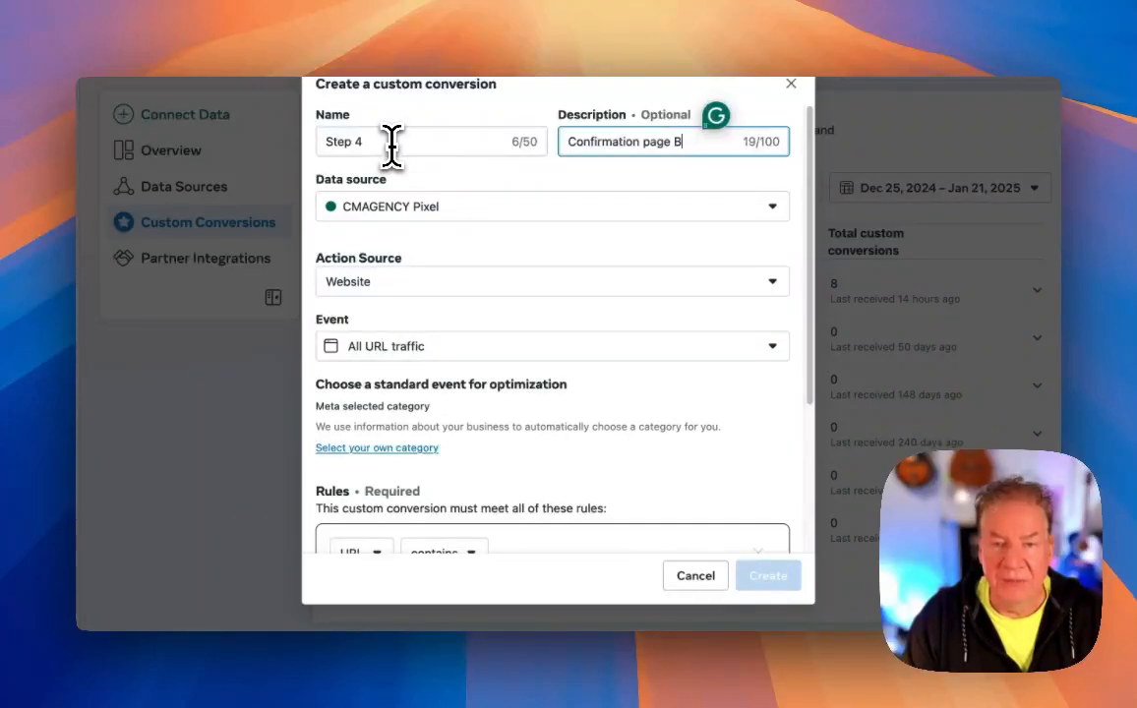
{"action": "type", "text": "ooking"}
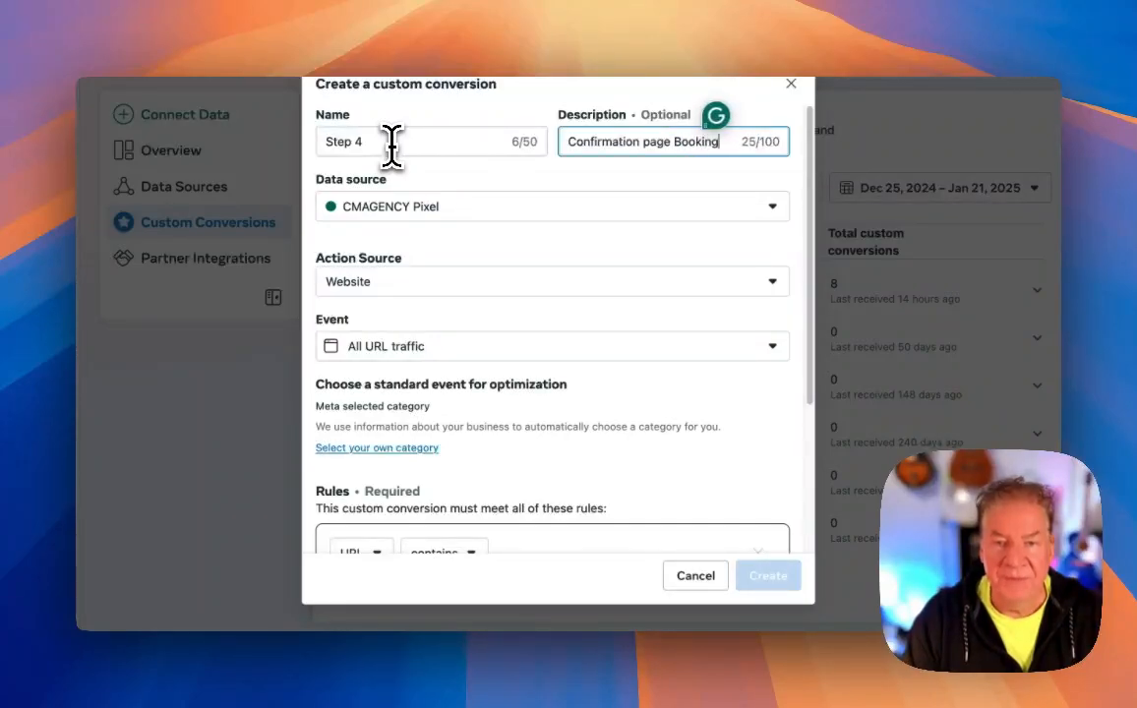
- Add a rule to the Step 4 conversion that the URL contains /step4
{"action": "scroll", "coordinate": [482, 413], "scroll_direction": "down", "scroll_amount": 4}
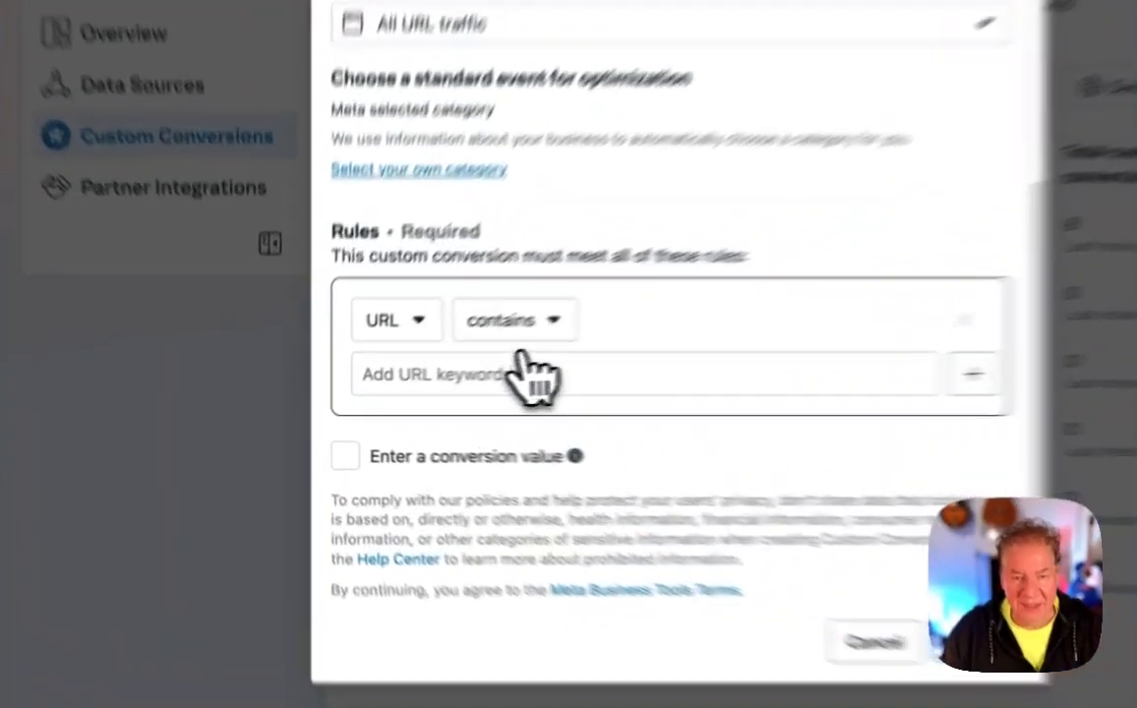
{"action": "left_click", "coordinate": [444, 352]}
{"action": "left_click", "coordinate": [621, 374]}
{"action": "left_click", "coordinate": [500, 367]}
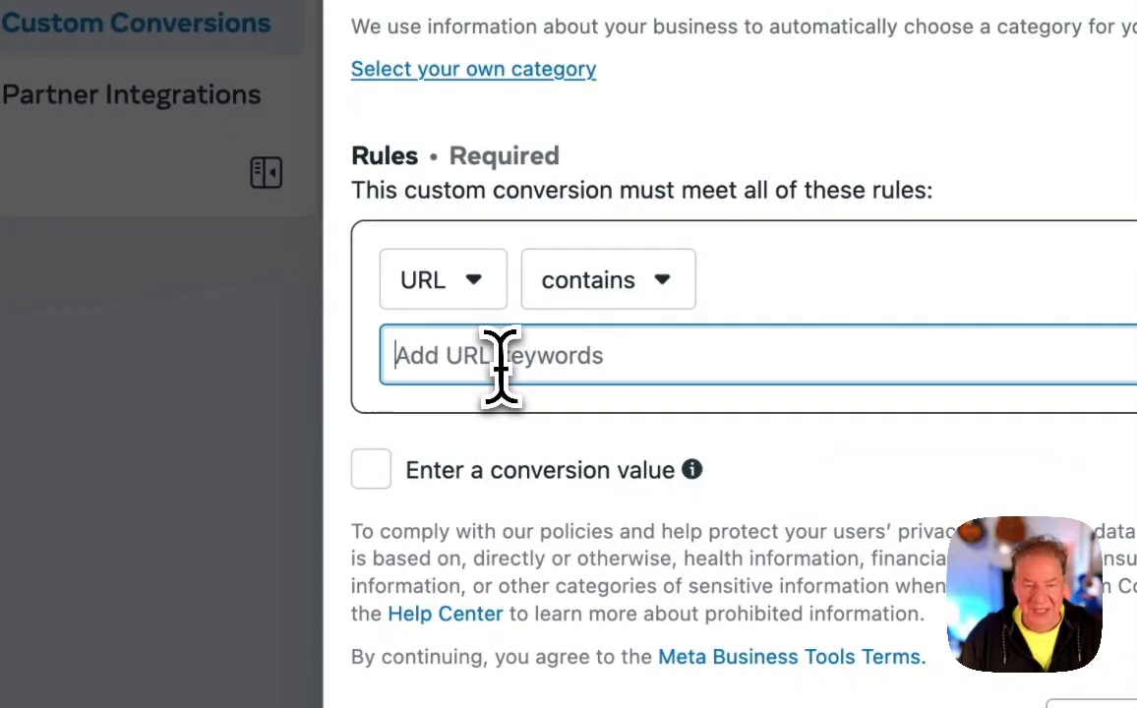
{"action": "type", "text": "st"}
{"action": "key", "text": "BackSpace"}
{"action": "key", "text": "BackSpace"}
{"action": "type", "text": "/step3"}
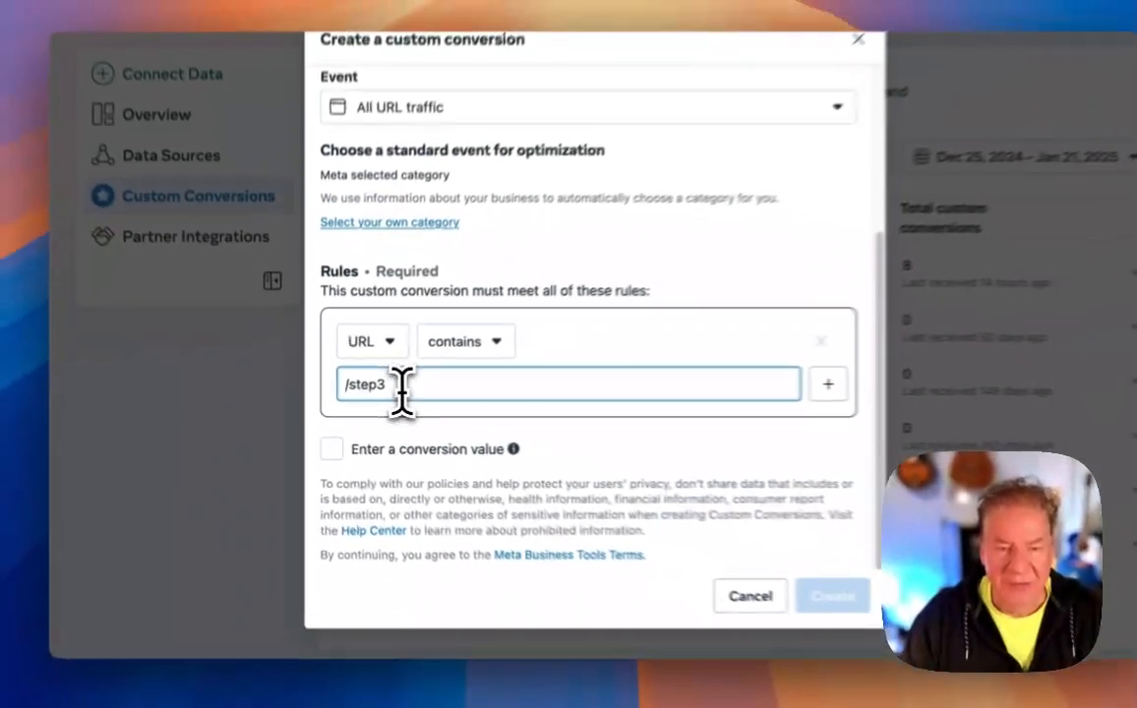
{"action": "key", "text": "BackSpace"}
{"action": "type", "text": "4"}
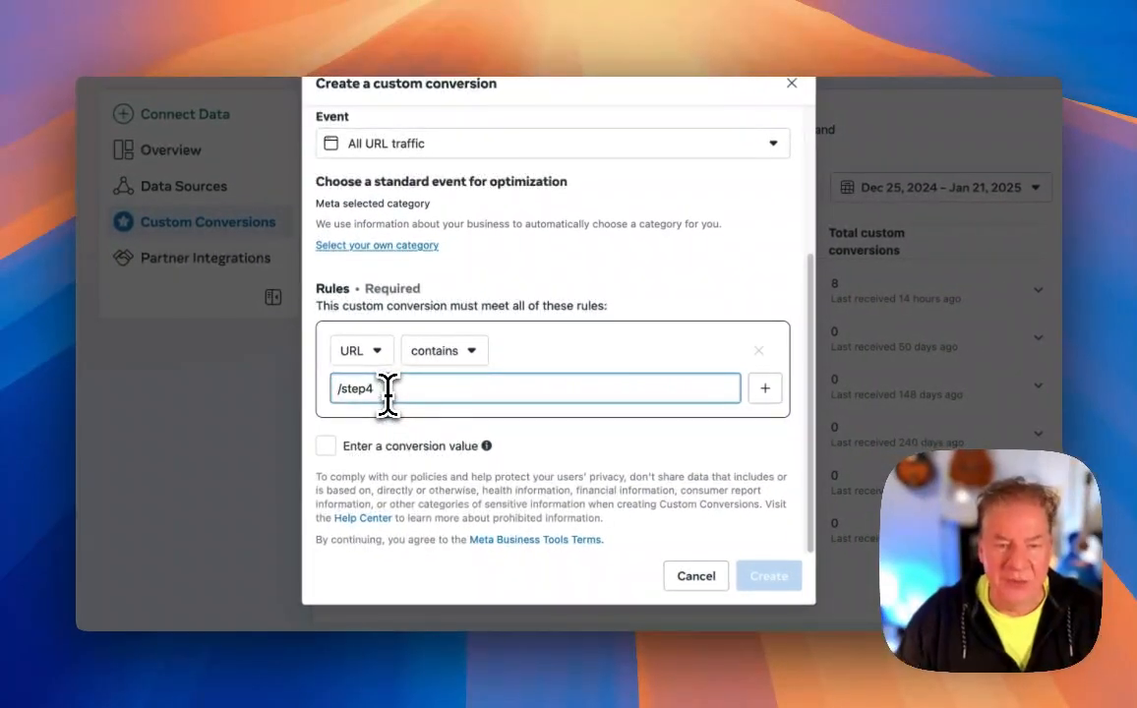
{"action": "key", "text": "Return"}
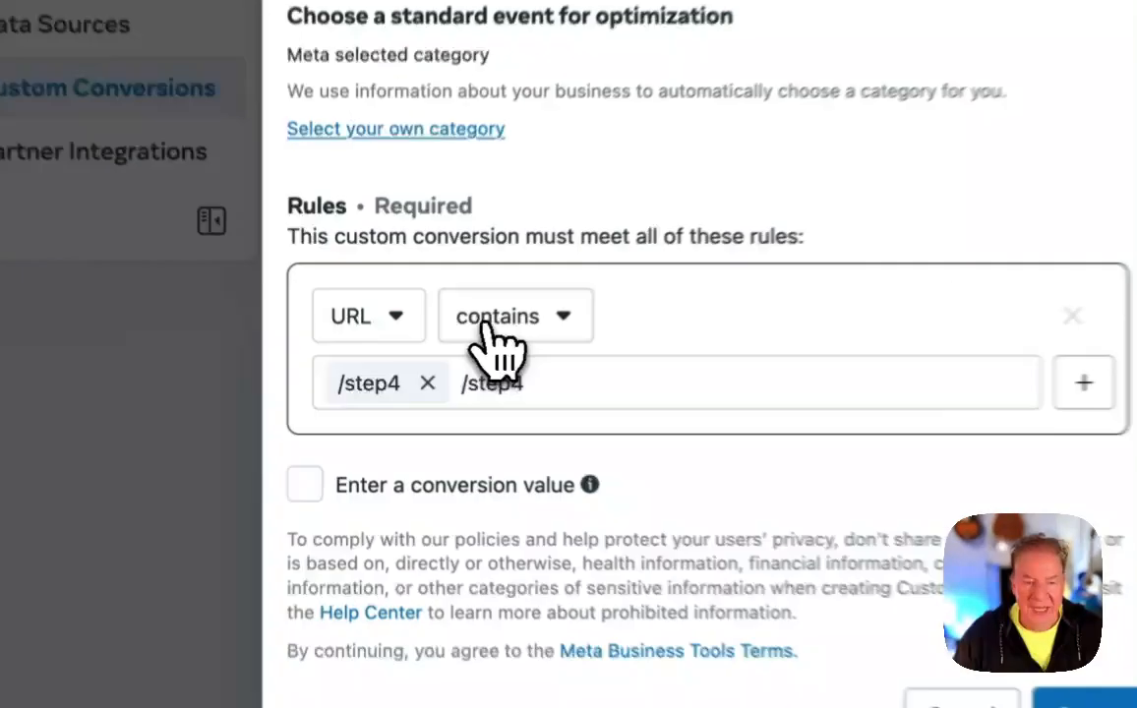
- Keep the URL condition set to contains and clear both /step4 entries from the Step 4 conversion's rule
{"action": "left_click", "coordinate": [433, 355]}
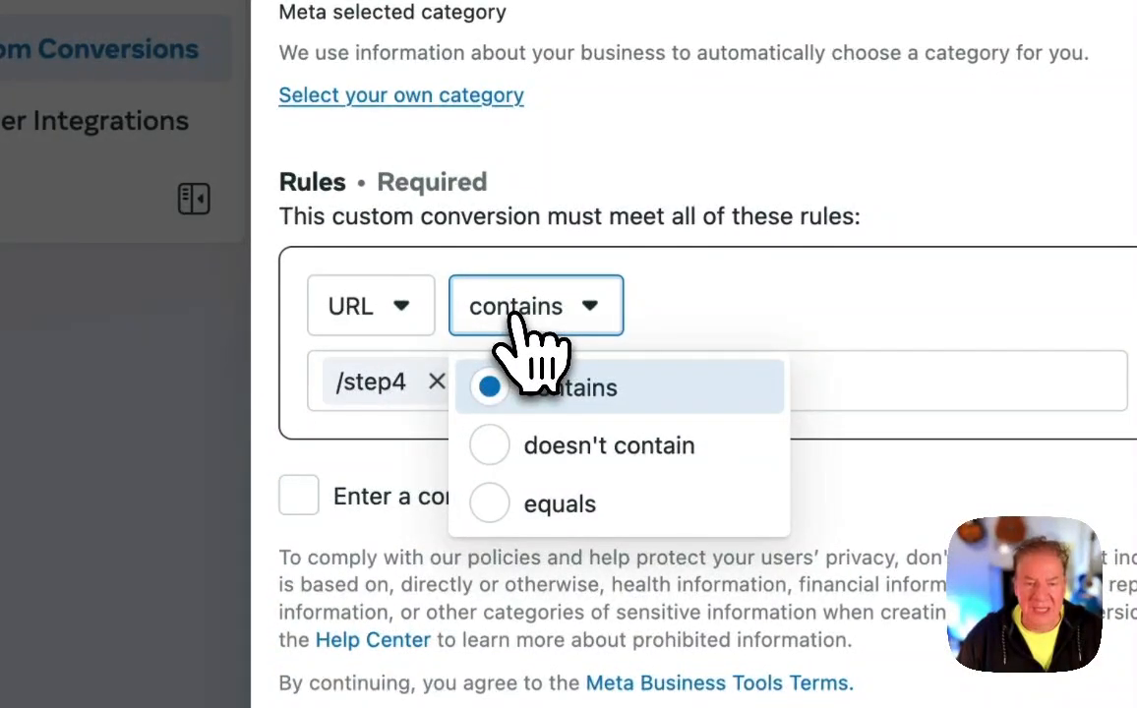
{"action": "left_click", "coordinate": [512, 316]}
{"action": "left_click", "coordinate": [568, 394]}
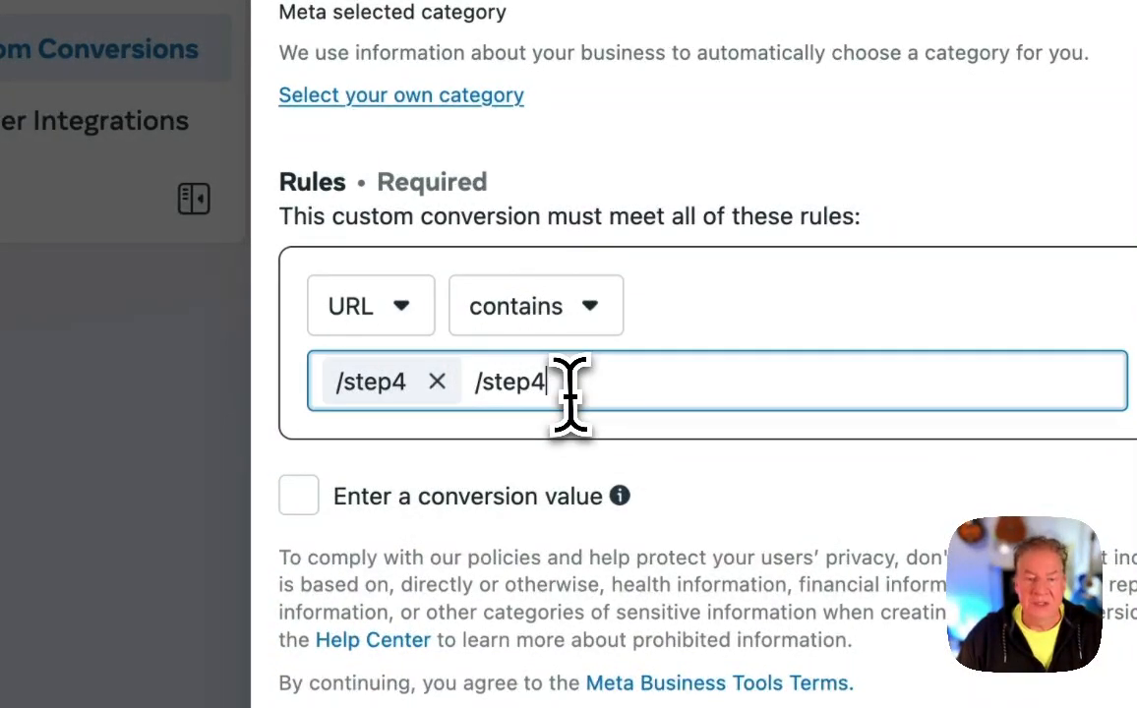
{"action": "left_click_drag", "start_coordinate": [568, 393], "coordinate": [472, 355]}
{"action": "key", "text": "BackSpace"}
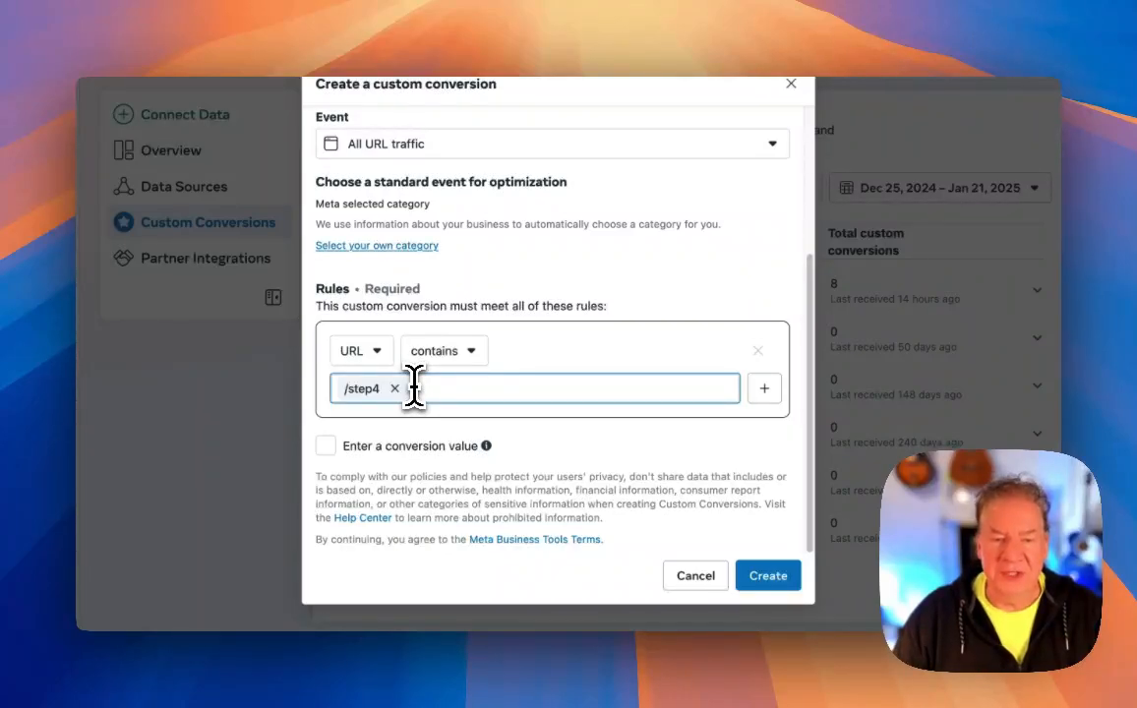
{"action": "key", "text": "BackSpace"}
{"action": "type", "text": "ste"}
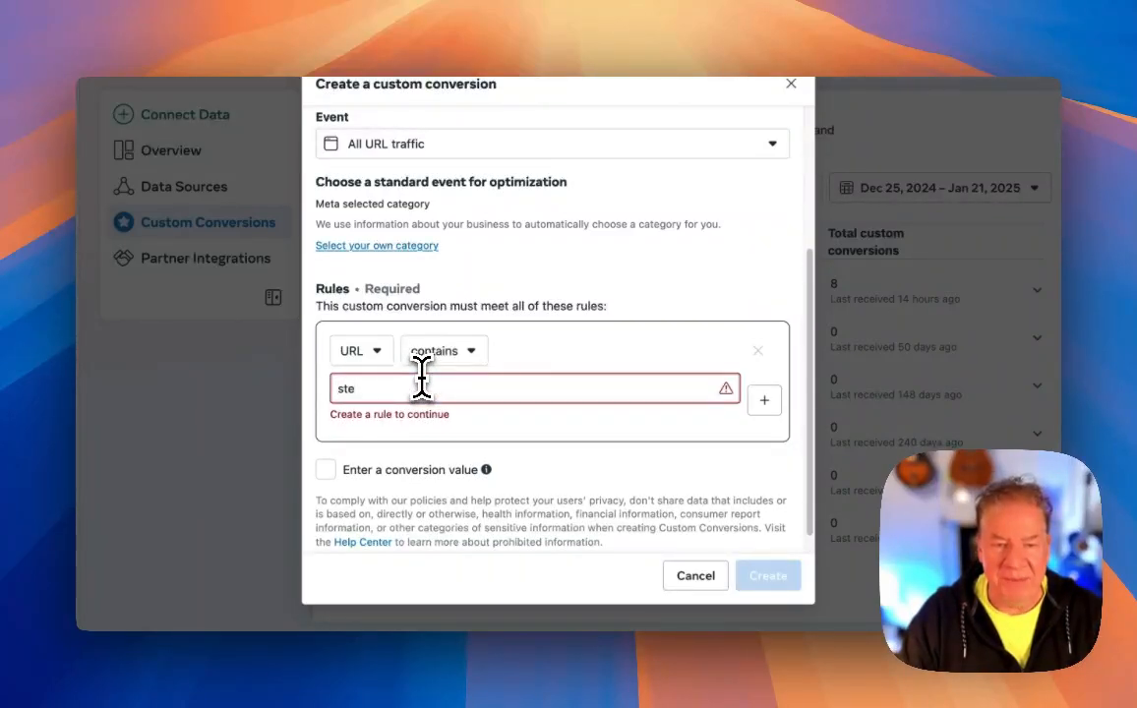
{"action": "type", "text": "p"}
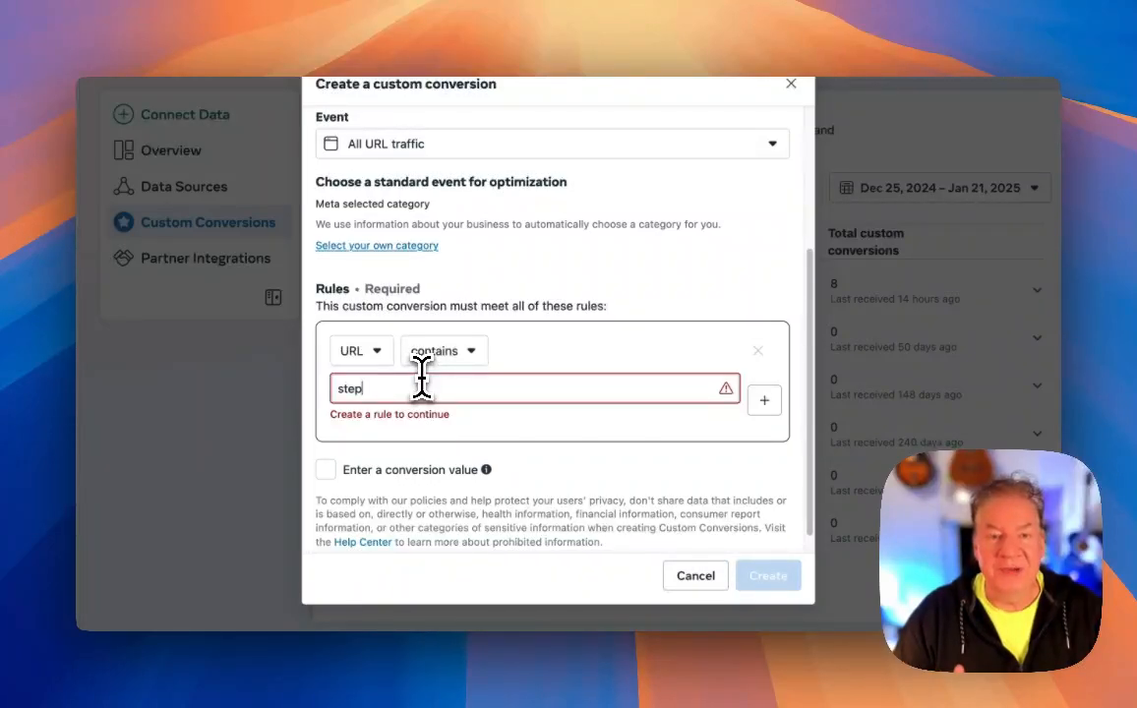
{"action": "key", "text": "BackSpace"}
{"action": "key", "text": "BackSpace"}
{"action": "key", "text": "BackSpace"}
{"action": "key", "text": "BackSpace"}
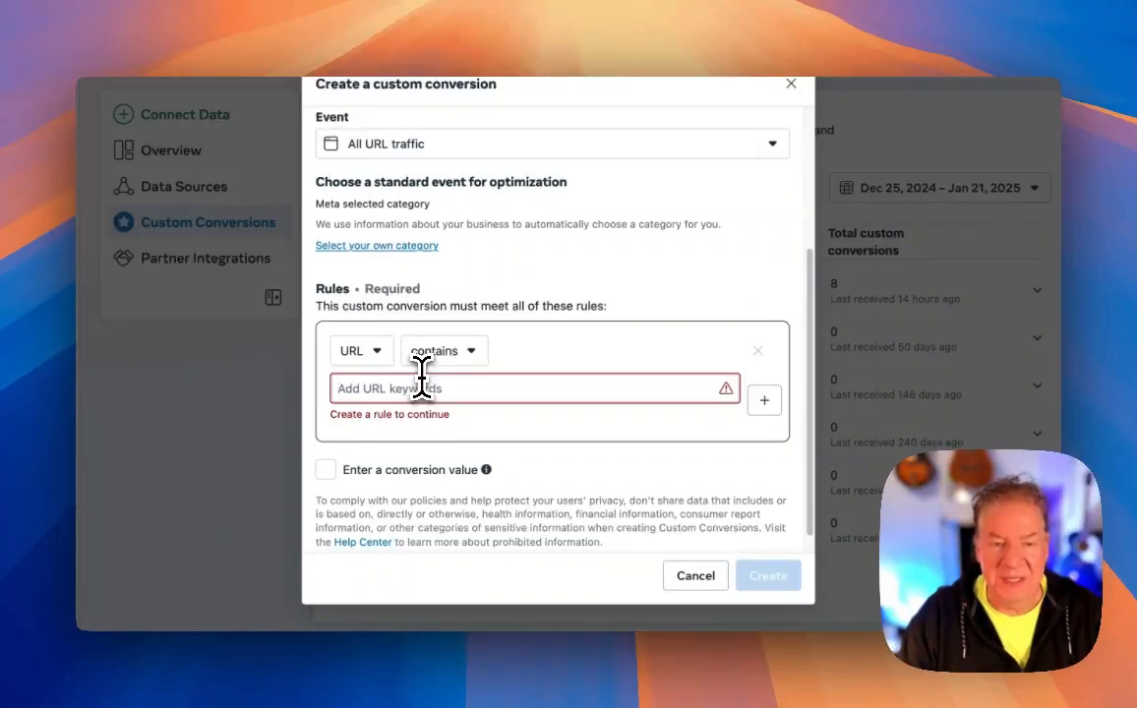
{"action": "type", "text": "step"}
{"action": "key", "text": "BackSpace"}
{"action": "key", "text": "BackSpace"}
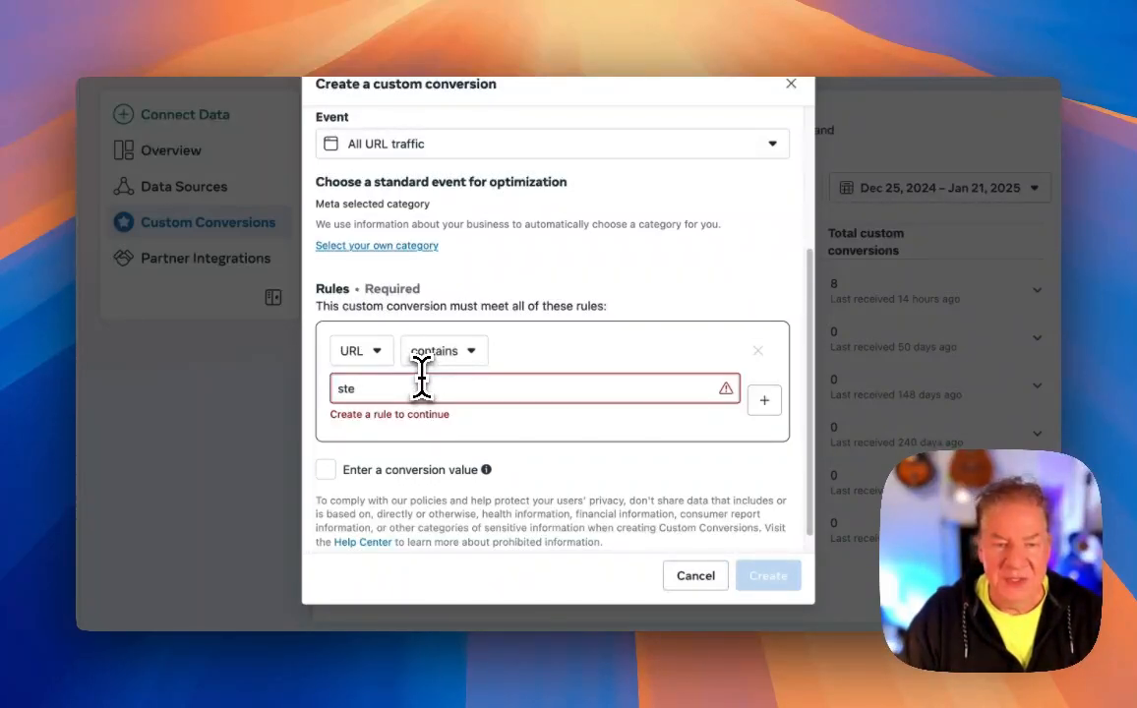
{"action": "key", "text": "BackSpace"}
{"action": "key", "text": "BackSpace"}
- Enter /step4 as the URL keyword again and cancel creating the custom conversion
{"action": "type", "text": "/step4"}
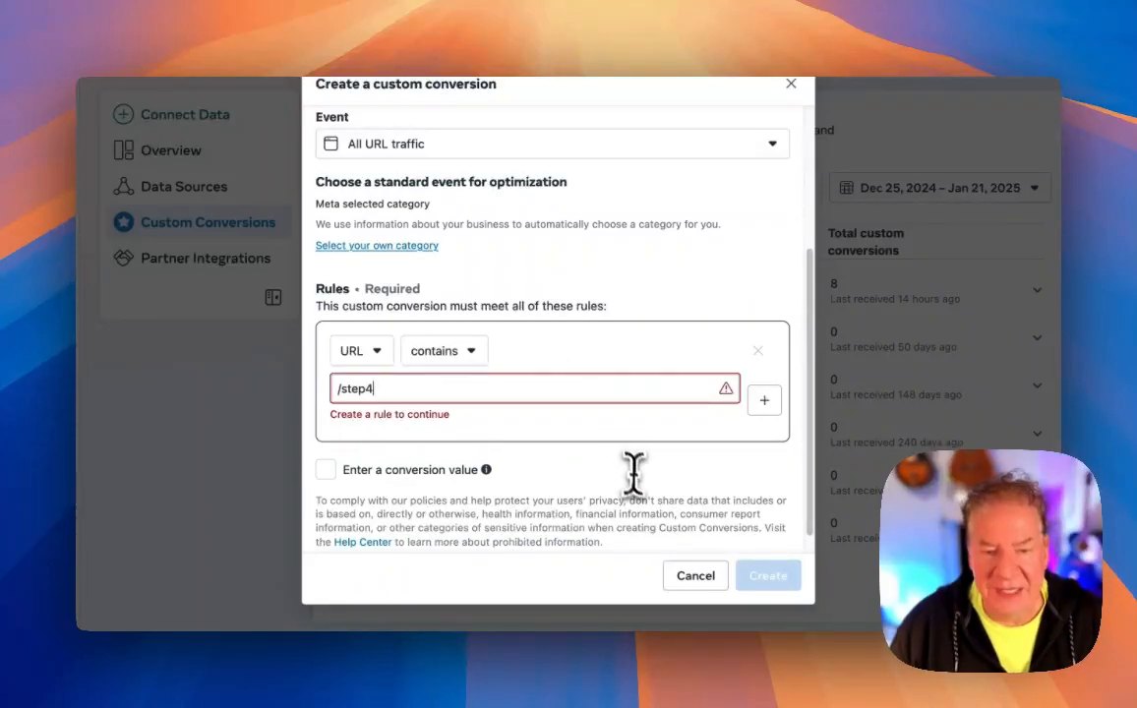
{"action": "key", "text": "Return"}
{"action": "left_click", "coordinate": [697, 578]}
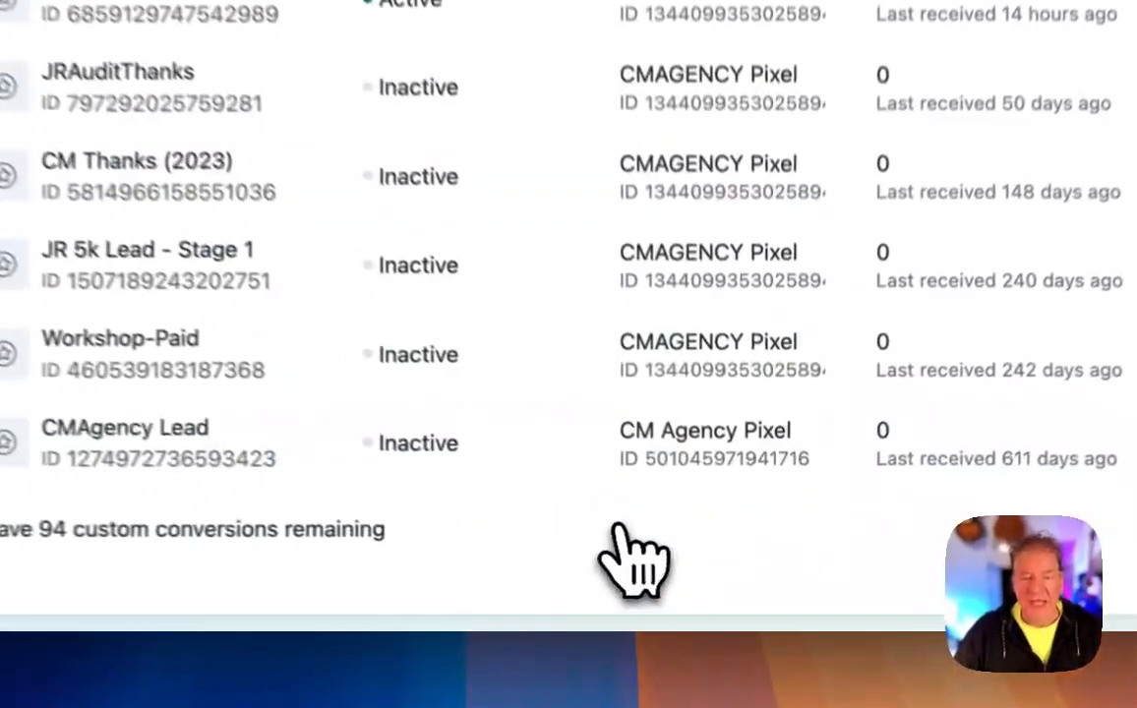
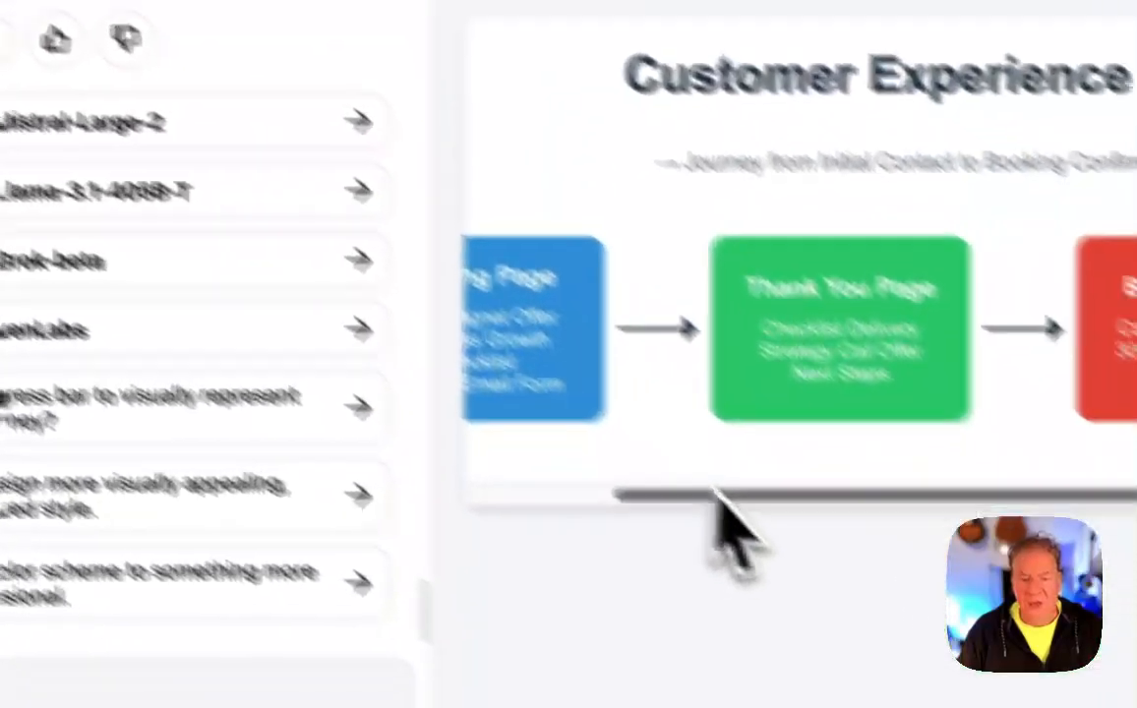
- Examine the Customer Experience Flow diagram, going back and forth between the Landing Page, Thank You Page, Booking Page and Confirmation stages
{"action": "left_click_drag", "start_coordinate": [715, 493], "coordinate": [446, 397]}
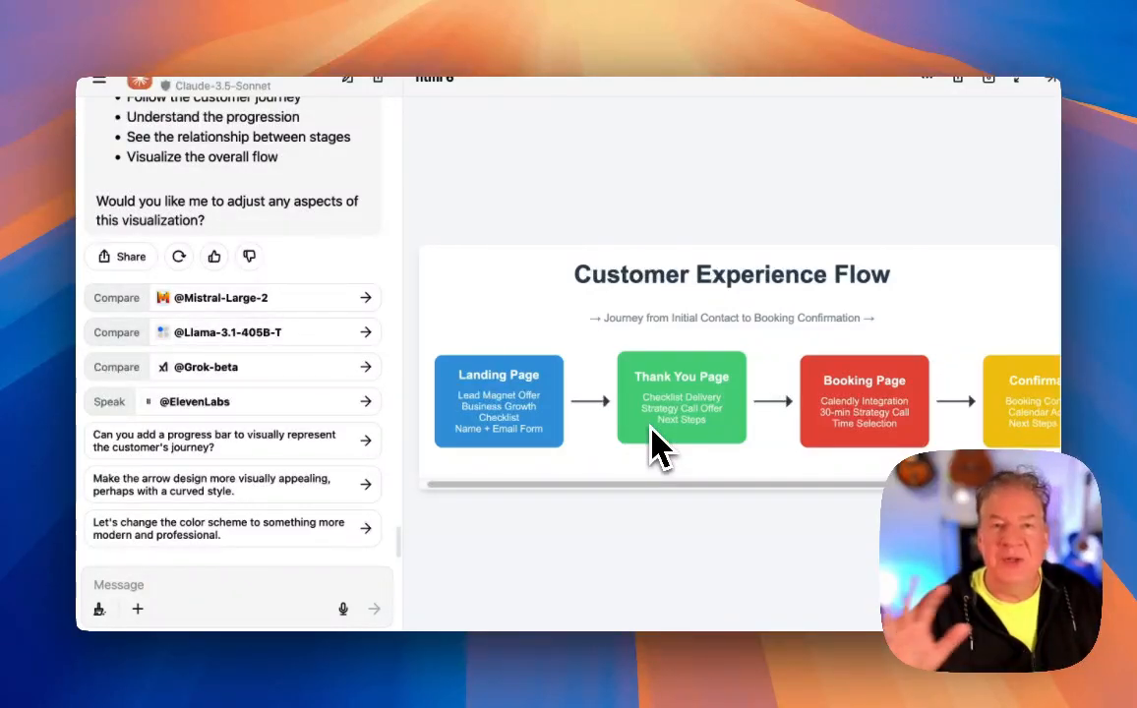
{"action": "left_click_drag", "start_coordinate": [784, 484], "coordinate": [933, 490]}
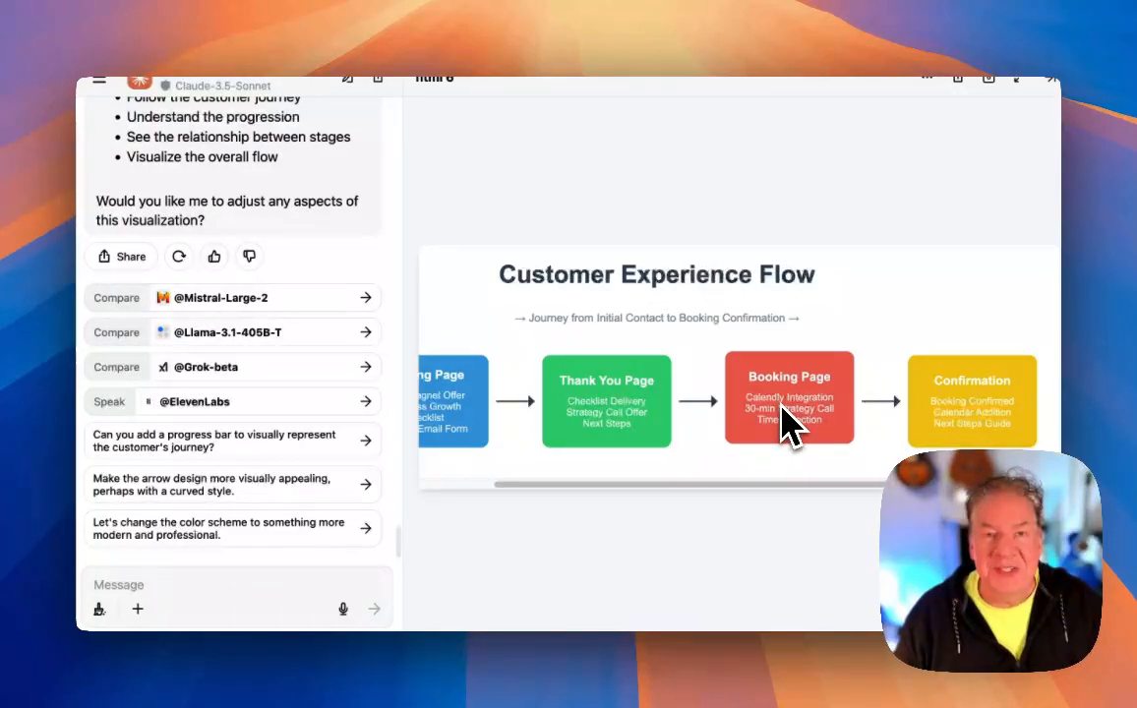
{"action": "left_click_drag", "start_coordinate": [757, 485], "coordinate": [682, 475]}
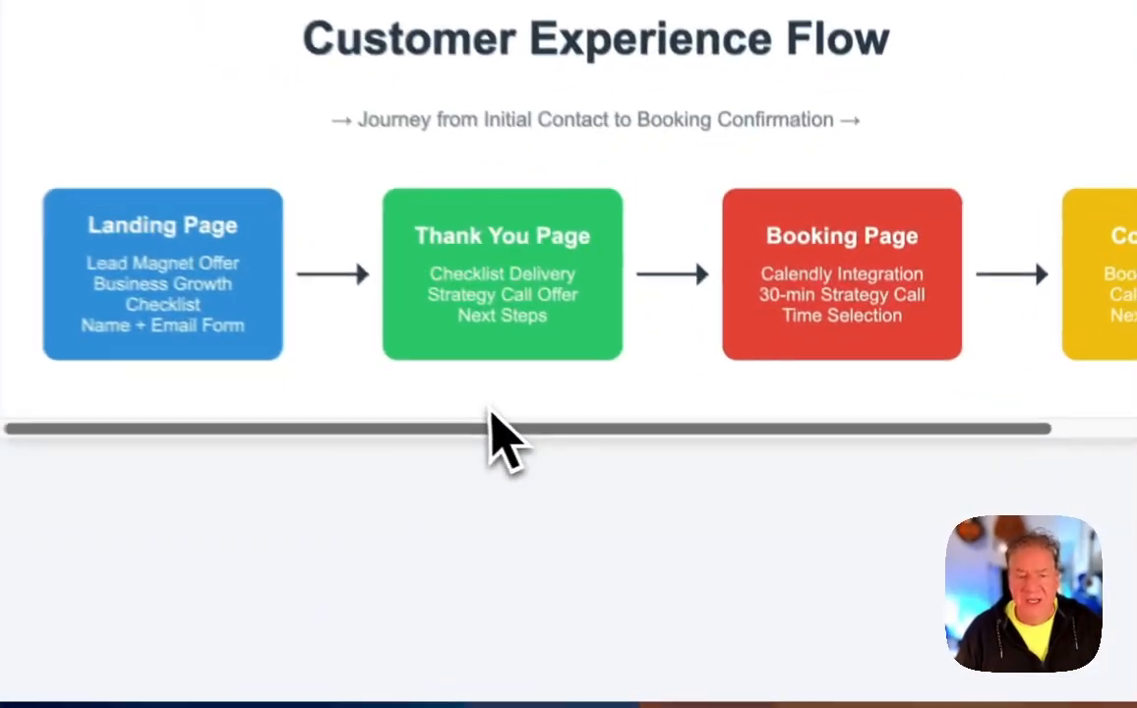
{"action": "left_click_drag", "start_coordinate": [496, 438], "coordinate": [576, 428]}
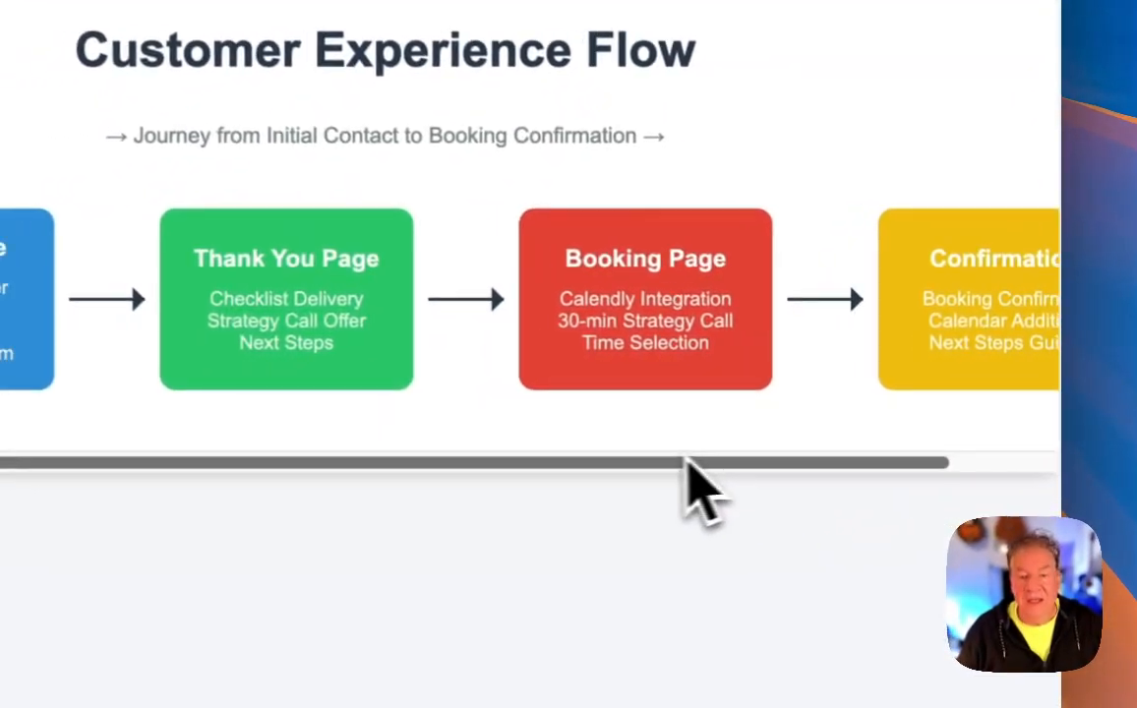
{"action": "left_click_drag", "start_coordinate": [688, 459], "coordinate": [852, 462]}
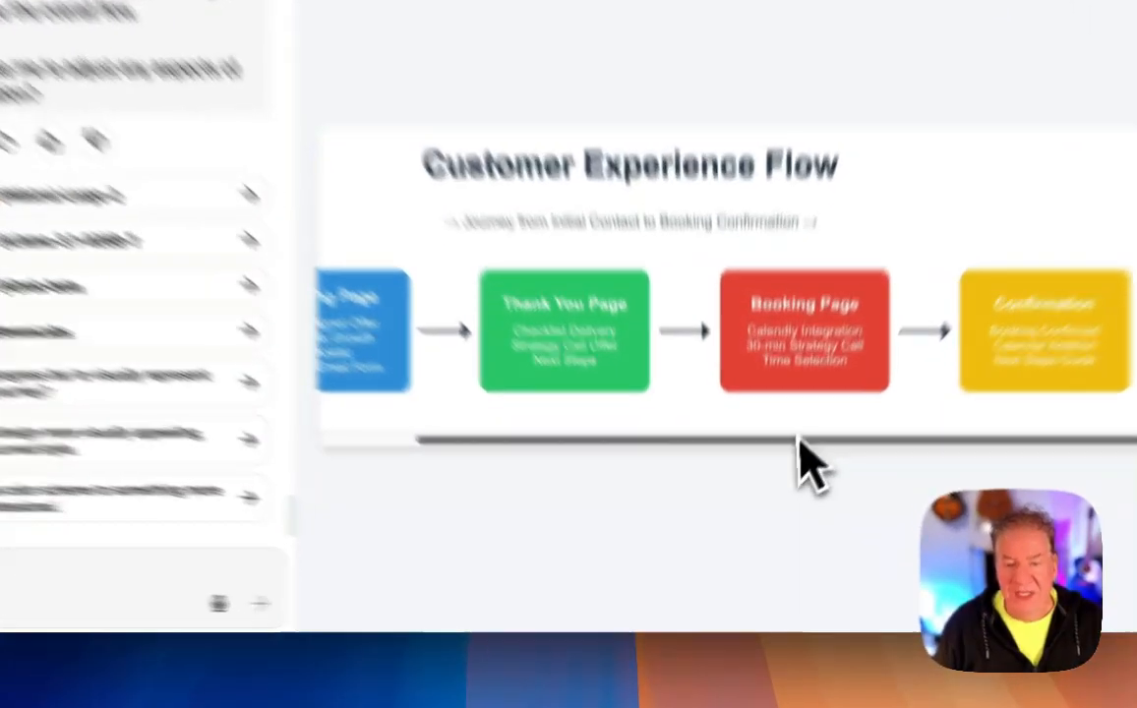
{"action": "left_click_drag", "start_coordinate": [783, 483], "coordinate": [507, 499]}
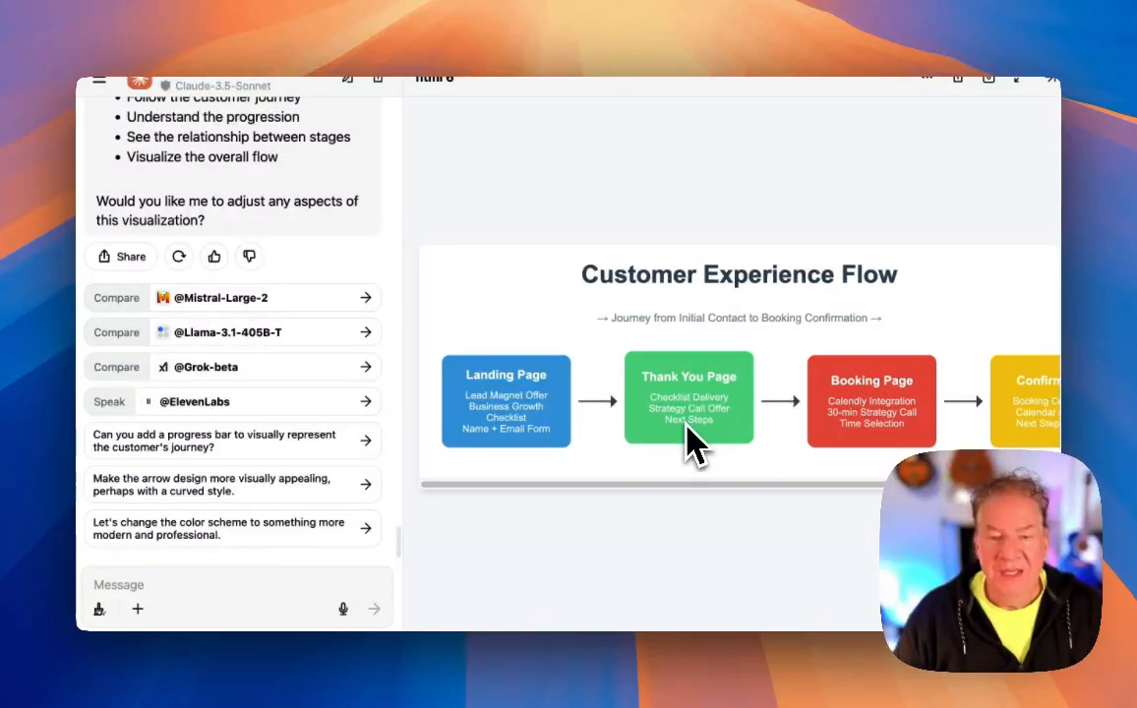
{"action": "left_click_drag", "start_coordinate": [678, 484], "coordinate": [642, 496]}
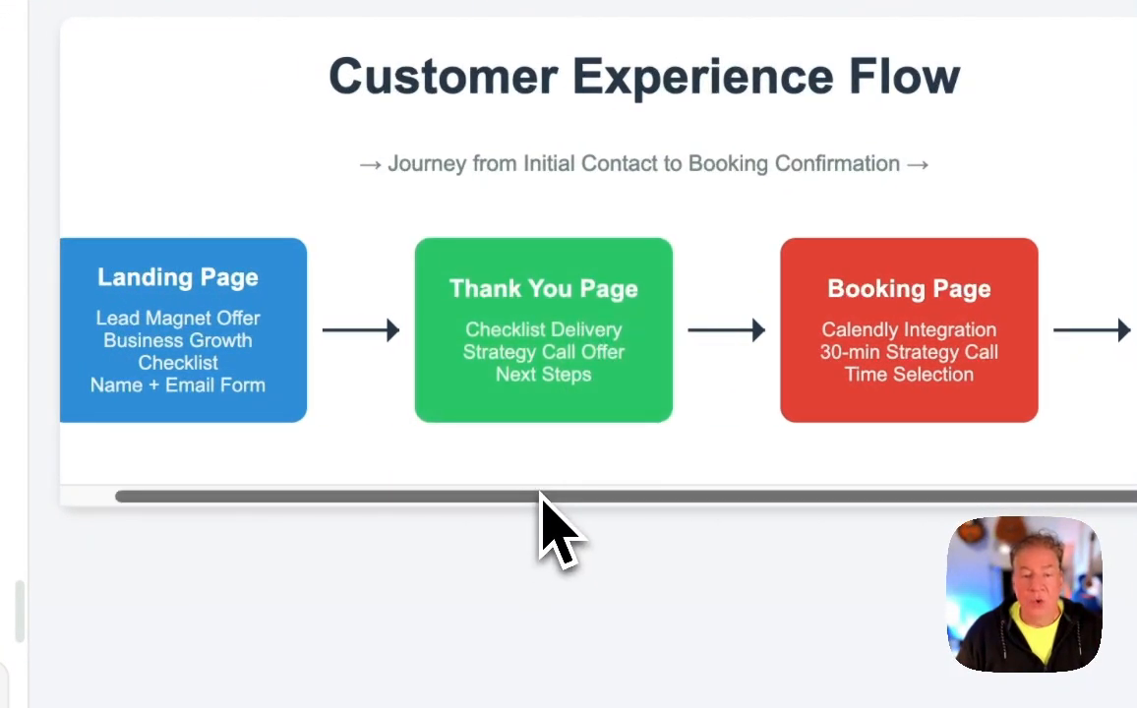
{"action": "left_click_drag", "start_coordinate": [541, 496], "coordinate": [578, 515]}
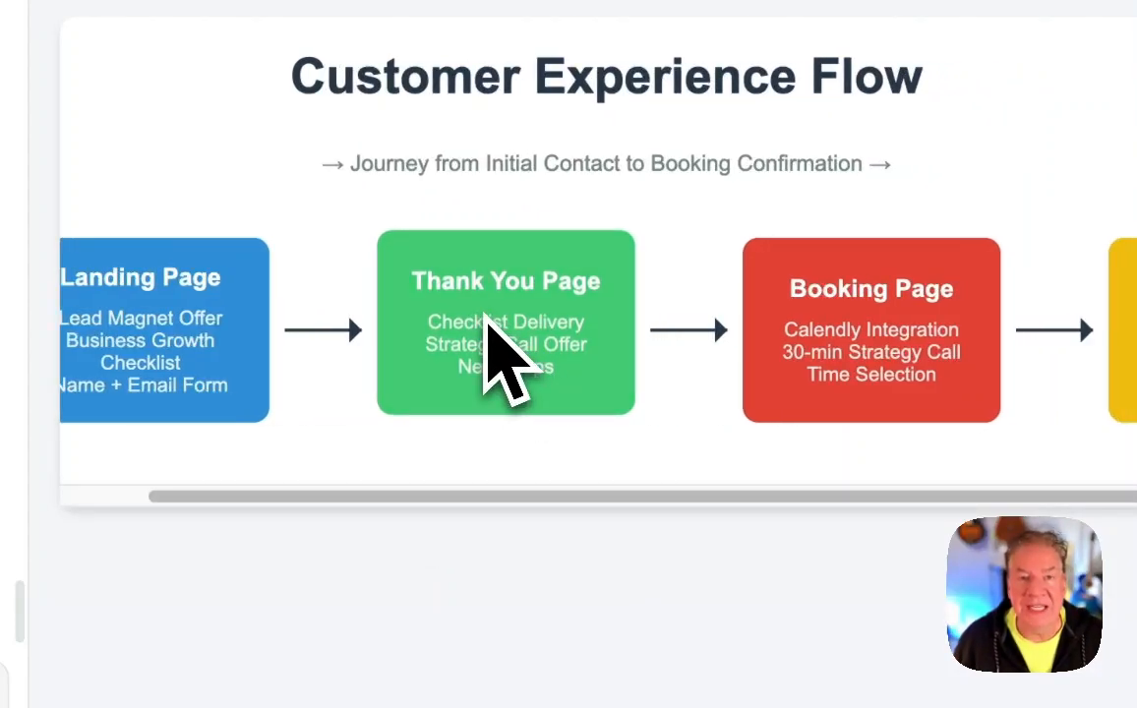
{"action": "left_click_drag", "start_coordinate": [560, 499], "coordinate": [630, 506]}
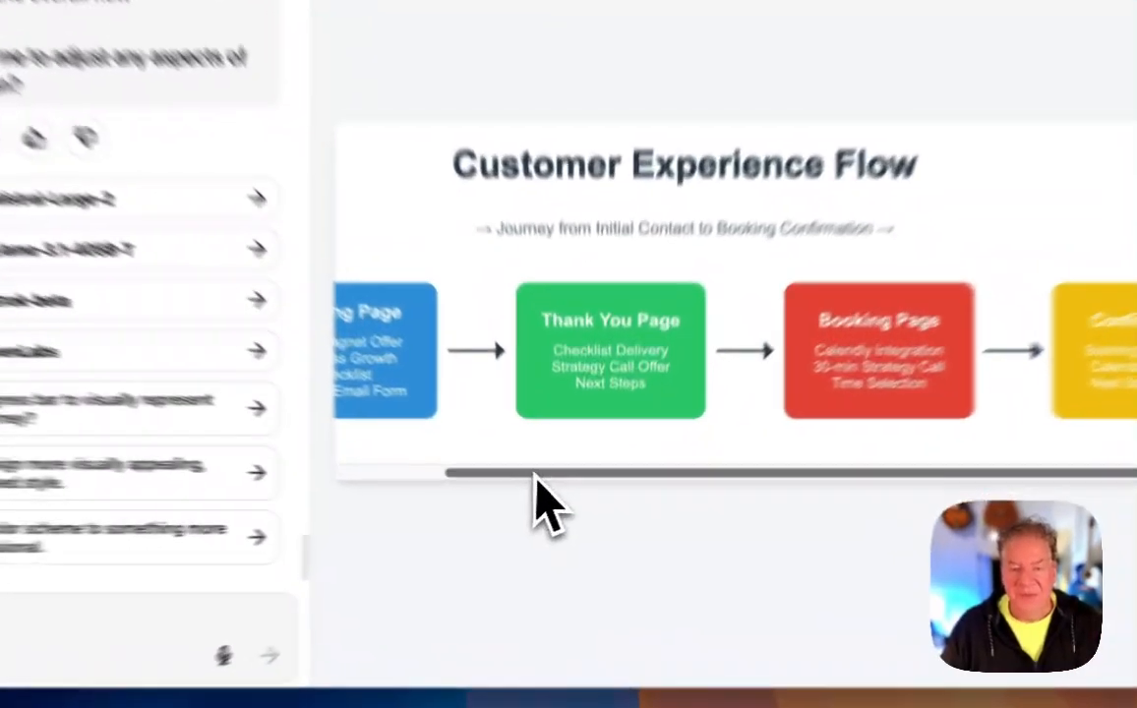
{"action": "left_click_drag", "start_coordinate": [554, 486], "coordinate": [480, 487]}
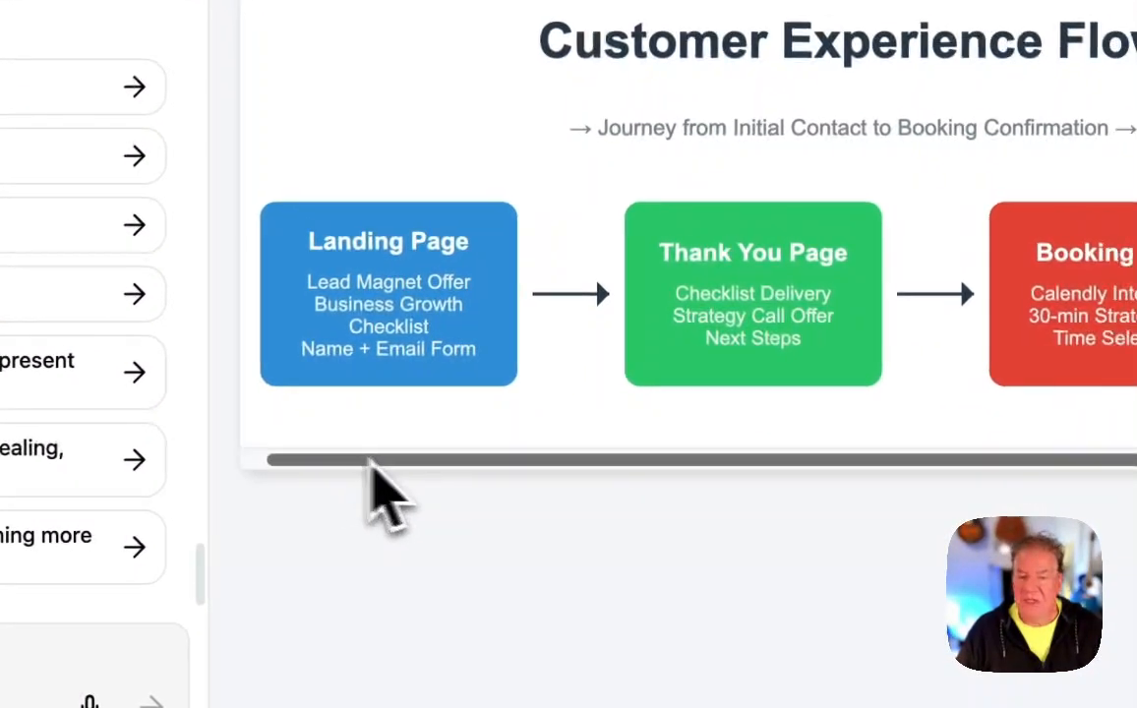
{"action": "left_click_drag", "start_coordinate": [372, 462], "coordinate": [346, 458]}
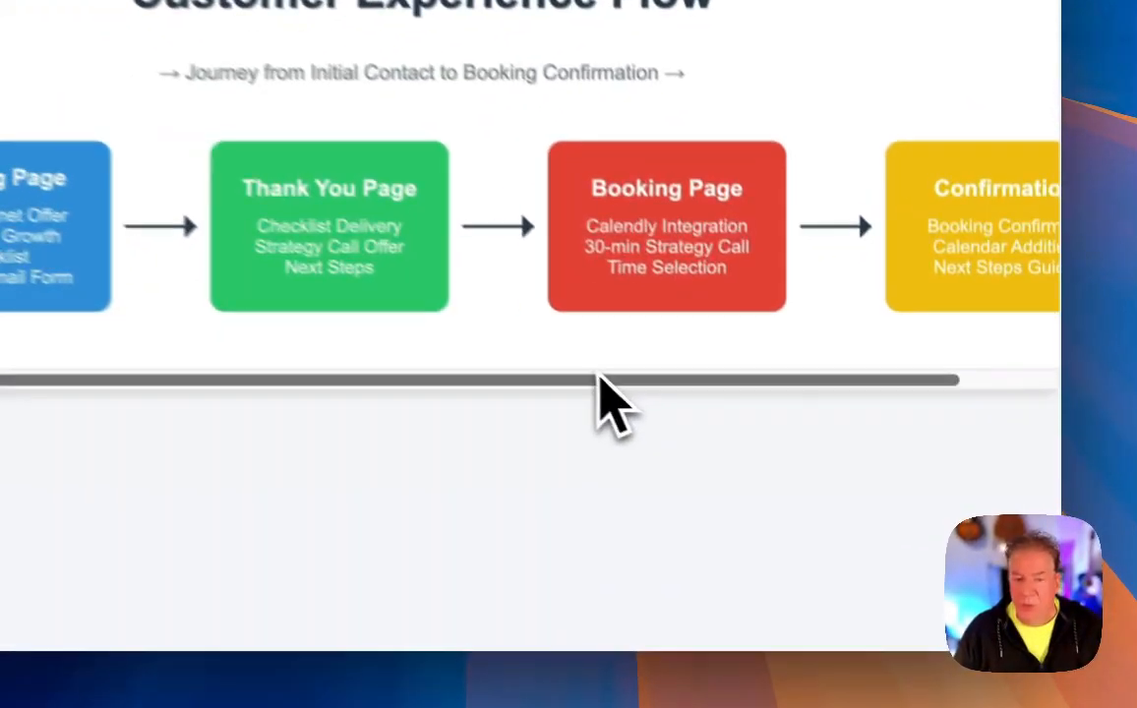
{"action": "left_click_drag", "start_coordinate": [597, 374], "coordinate": [479, 357]}
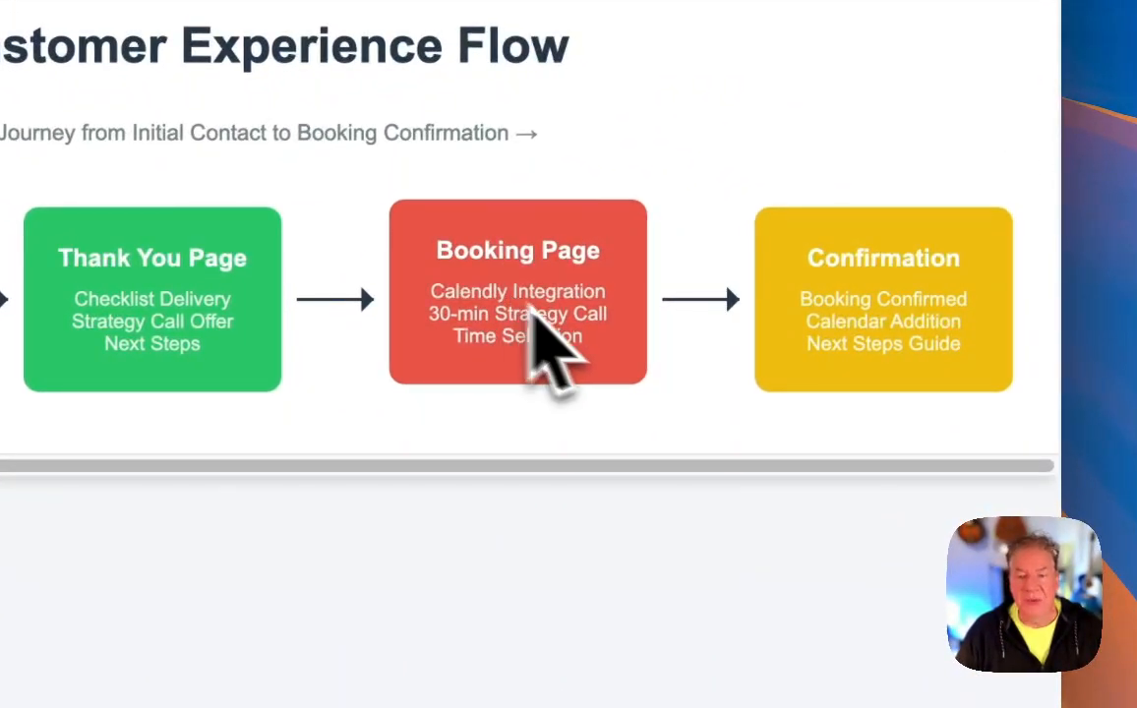
{"action": "mouse_move", "coordinate": [777, 465]}
{"action": "left_mouse_down"}
{"action": "mouse_move", "coordinate": [495, 433]}
{"action": "mouse_move", "coordinate": [777, 460]}
{"action": "left_mouse_up"}
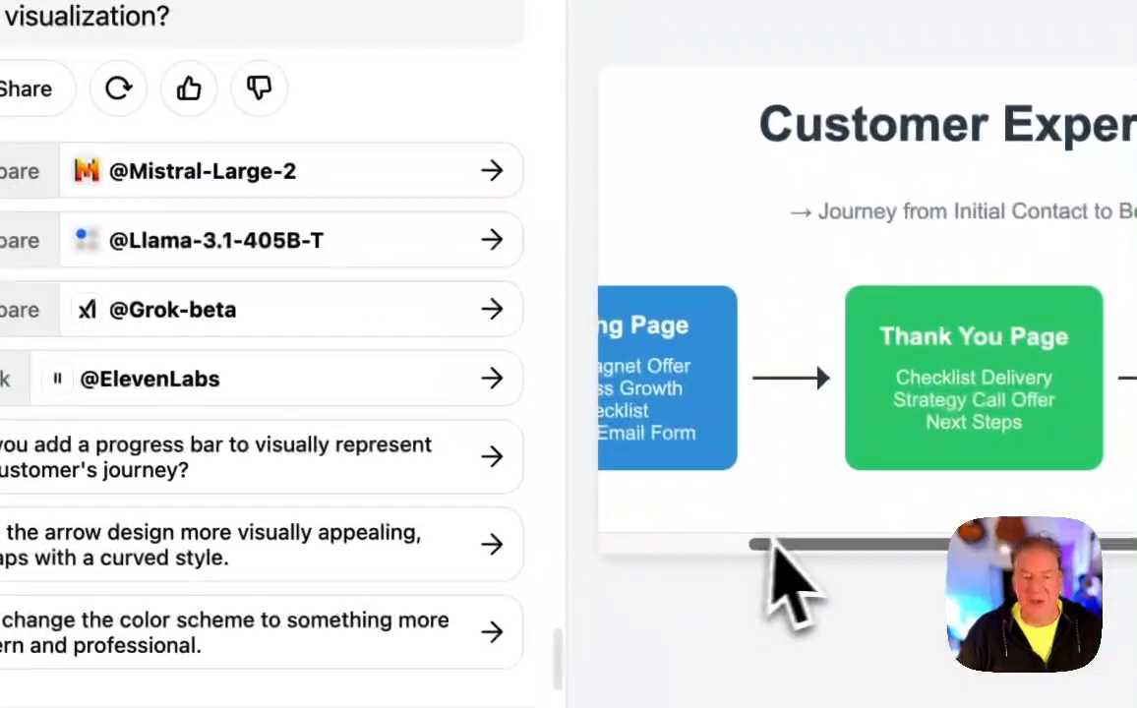
{"action": "left_click_drag", "start_coordinate": [770, 541], "coordinate": [626, 512]}
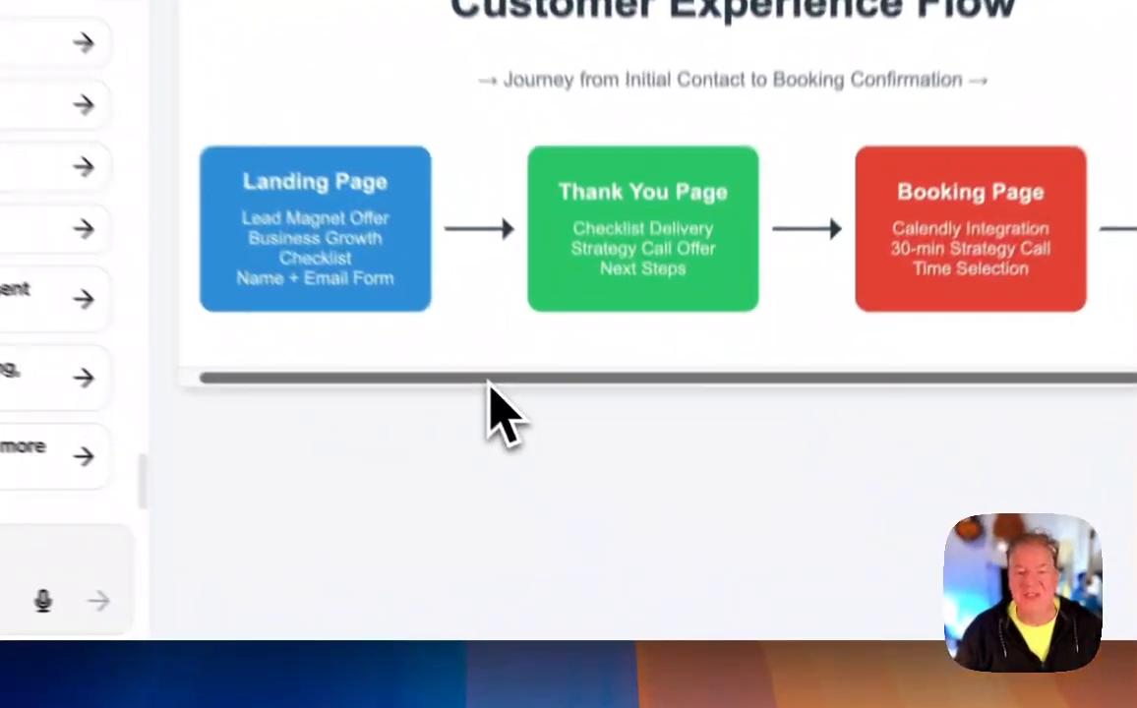
{"action": "scroll", "coordinate": [649, 482], "scroll_direction": "right", "scroll_amount": 3}
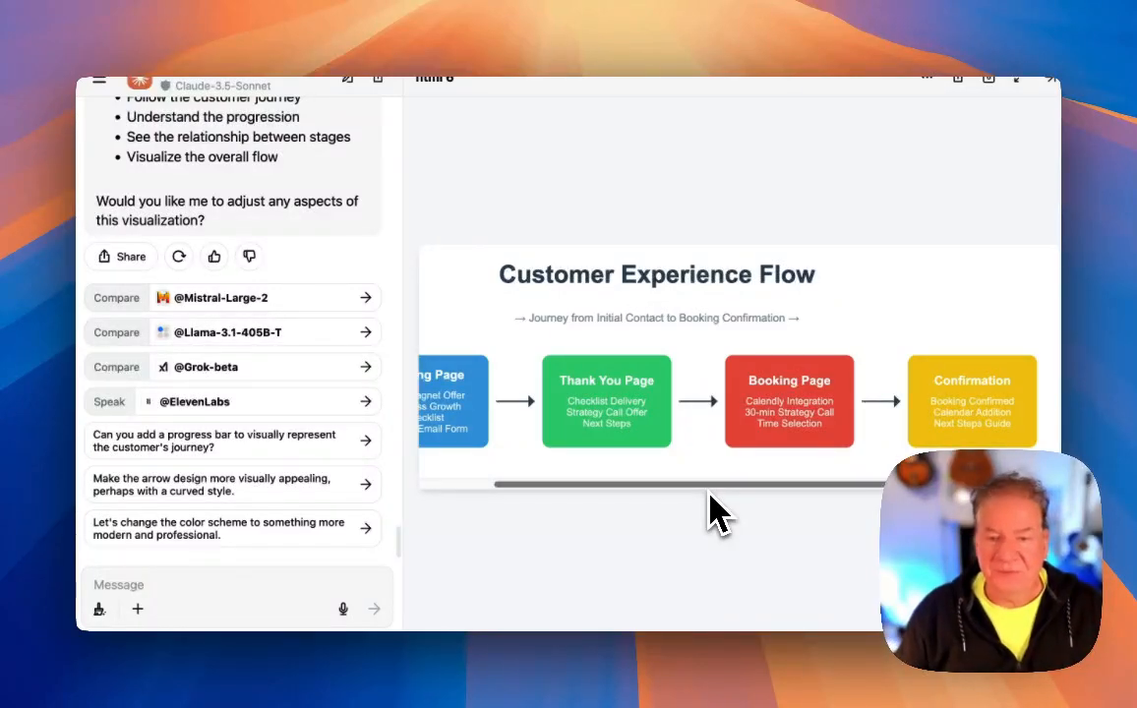
{"action": "left_click_drag", "start_coordinate": [715, 485], "coordinate": [823, 483]}
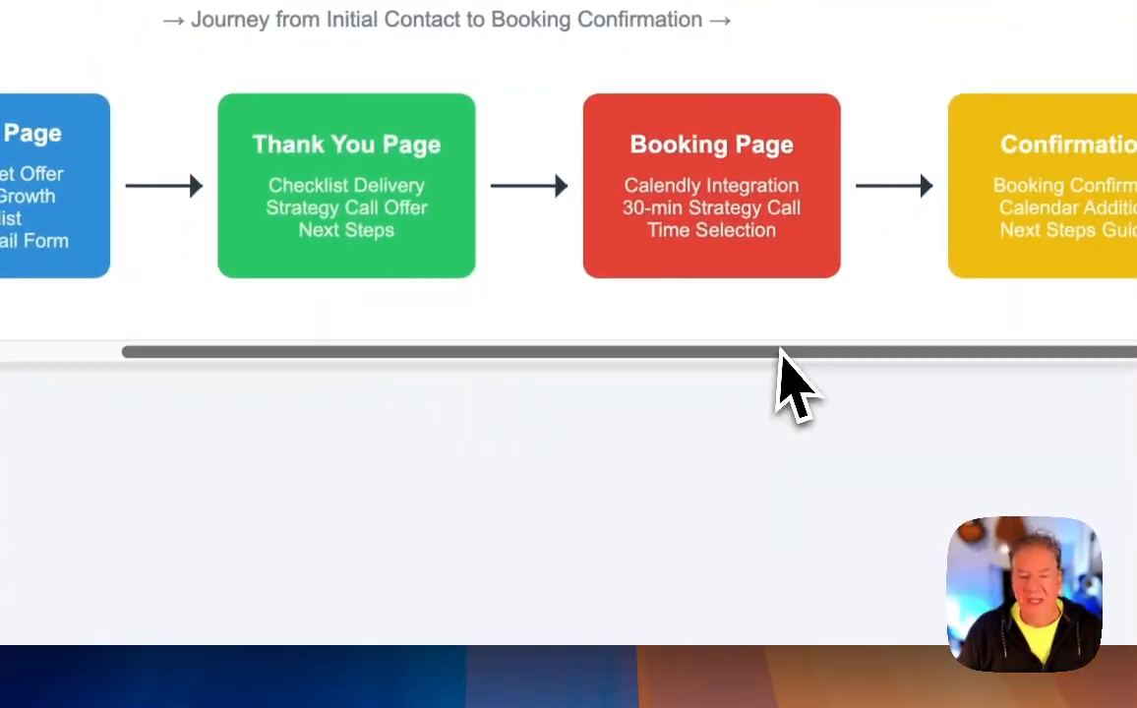
{"action": "left_click_drag", "start_coordinate": [778, 351], "coordinate": [366, 371]}
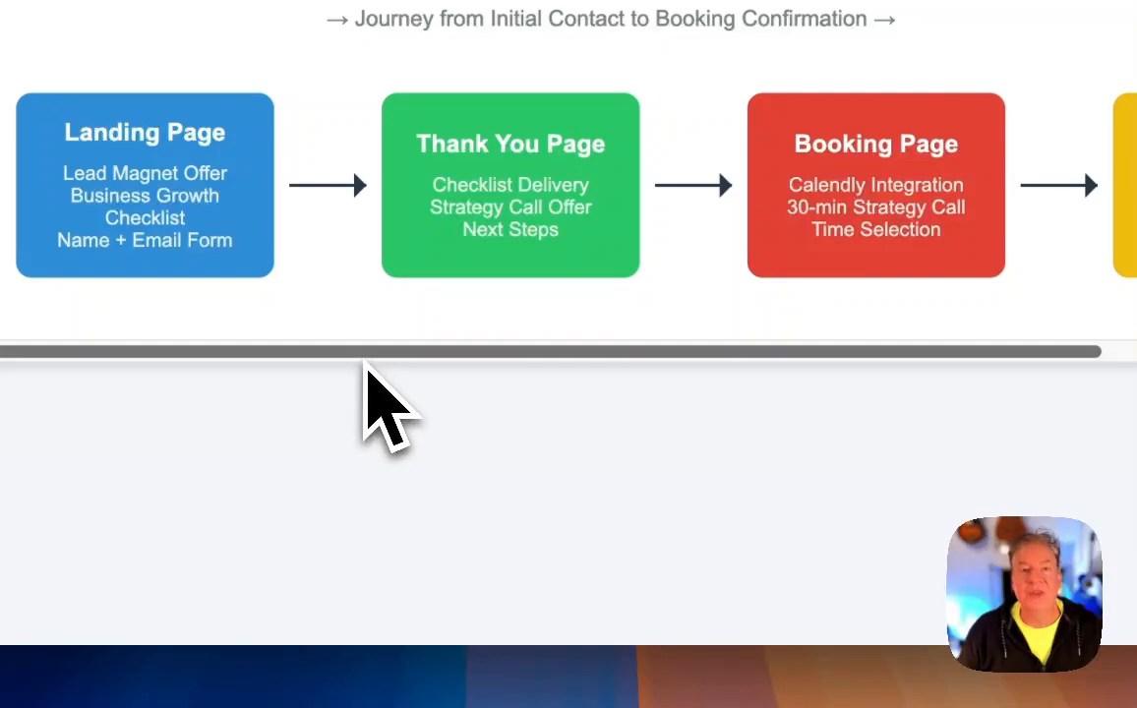